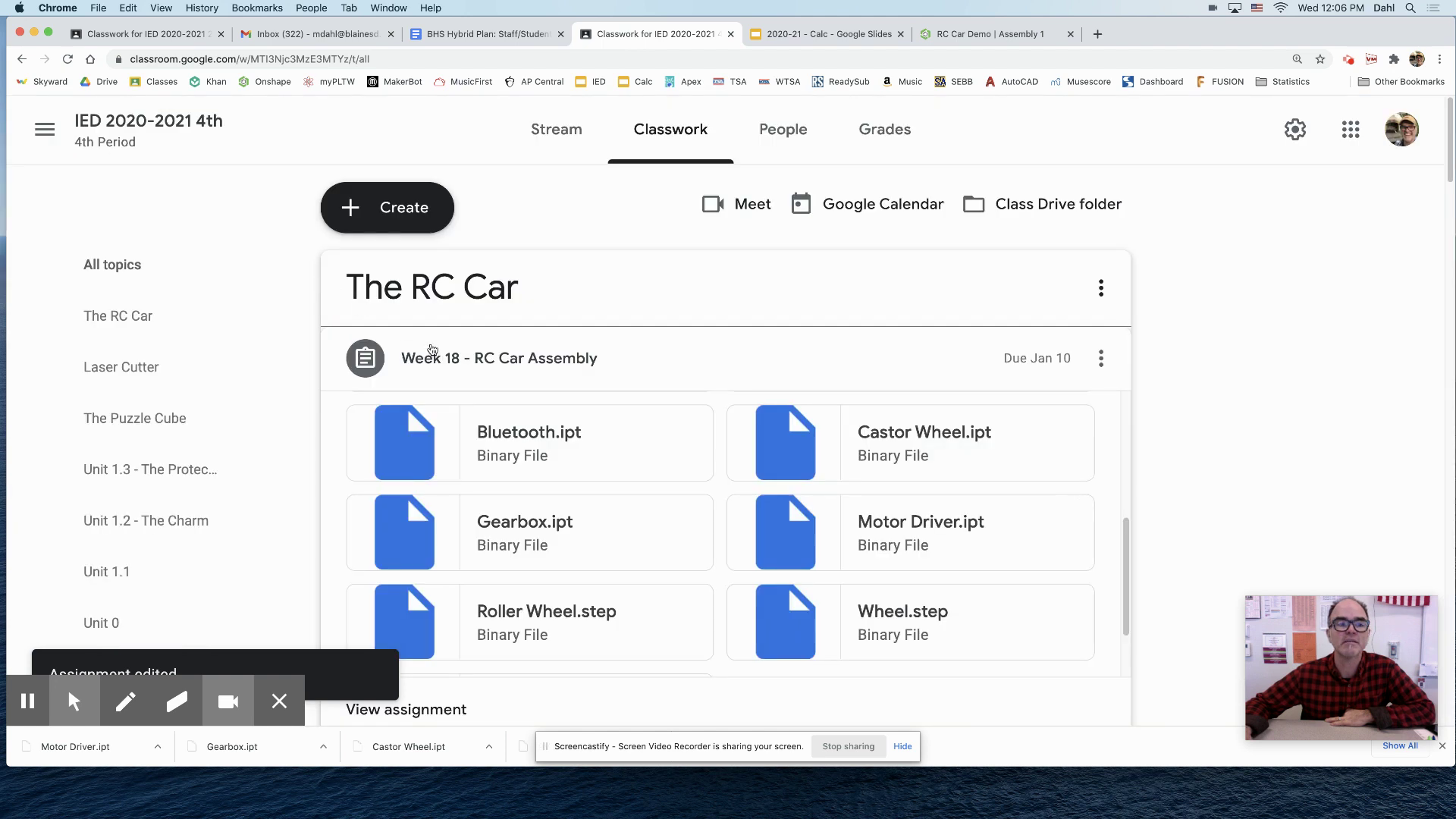
- Download Arduino and Breadboard.ipt from the Week 18 - RC Car Assembly assignment
{"action": "left_click", "coordinate": [558, 363]}
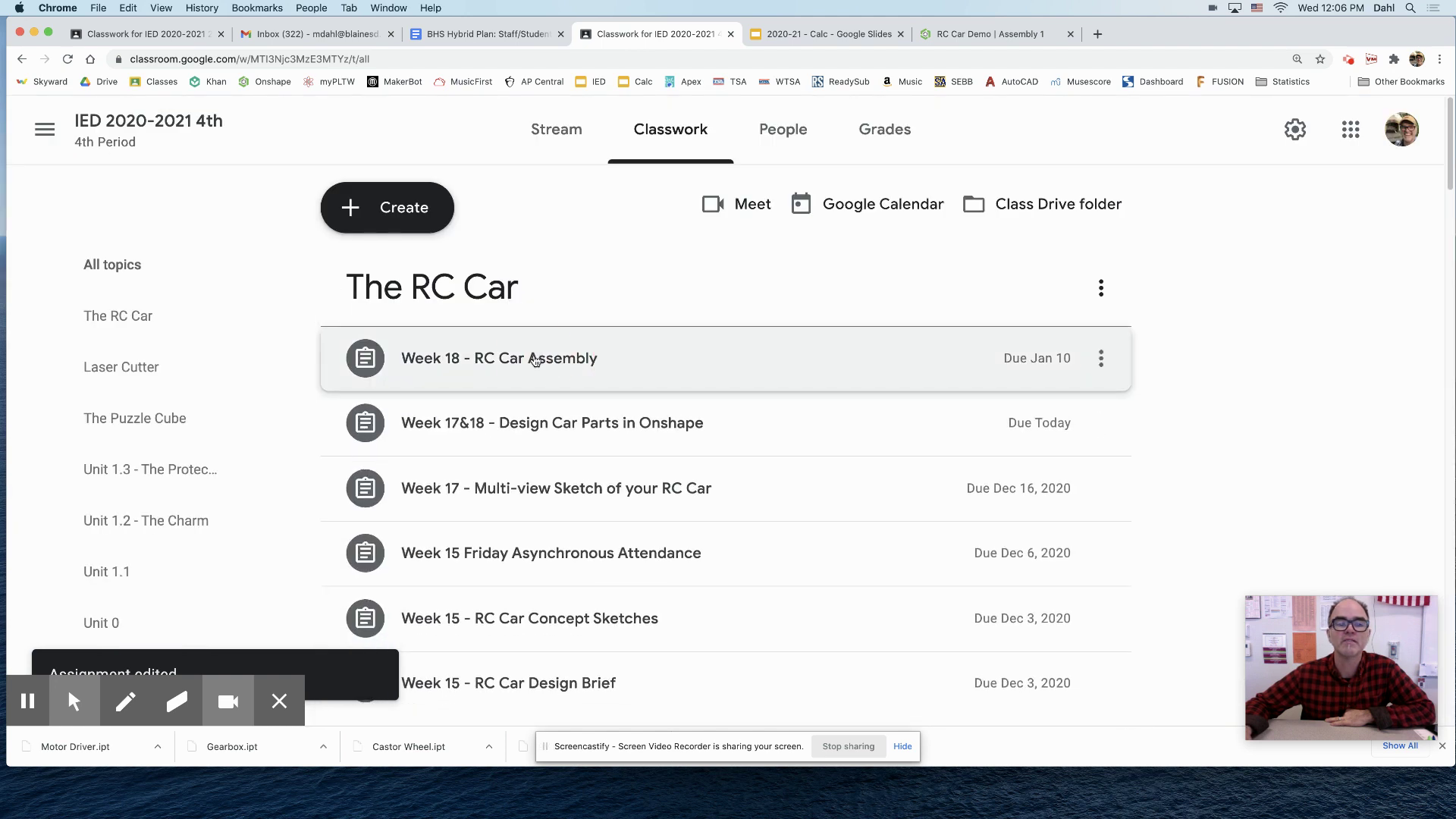
{"action": "left_click", "coordinate": [578, 355]}
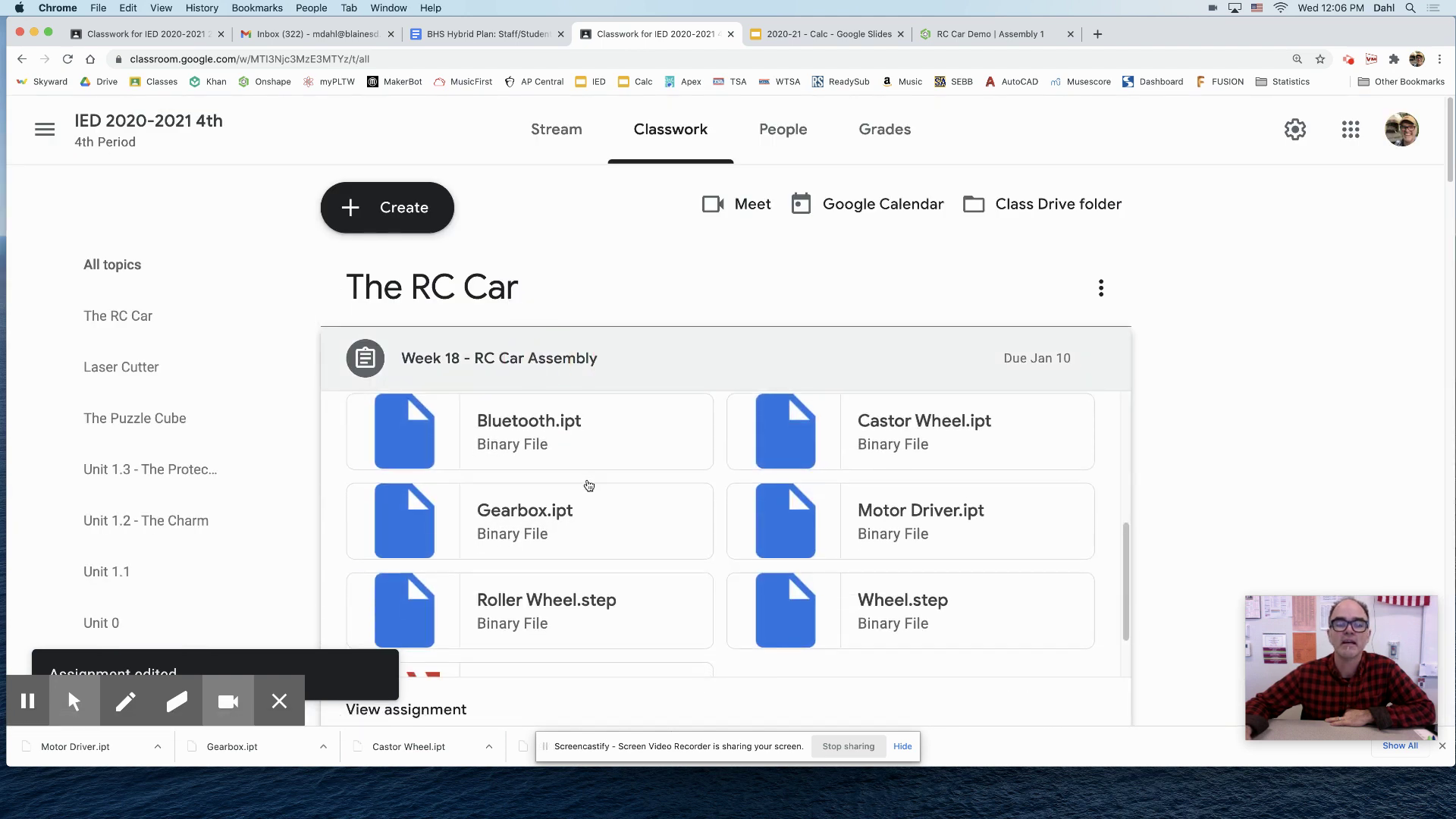
{"action": "scroll", "coordinate": [588, 484], "scroll_direction": "down", "scroll_amount": 2}
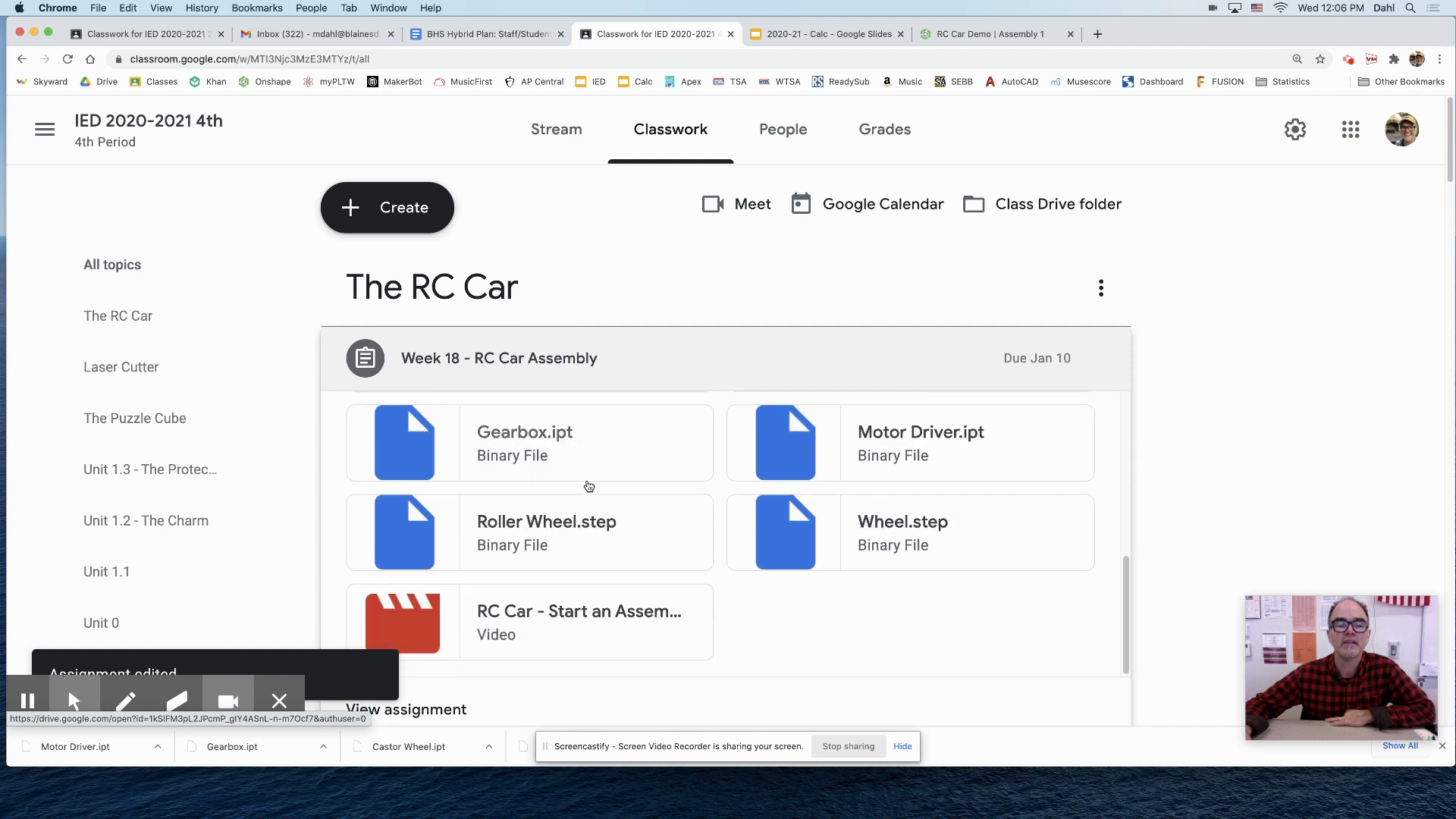
{"action": "scroll", "coordinate": [588, 485], "scroll_direction": "up", "scroll_amount": 3}
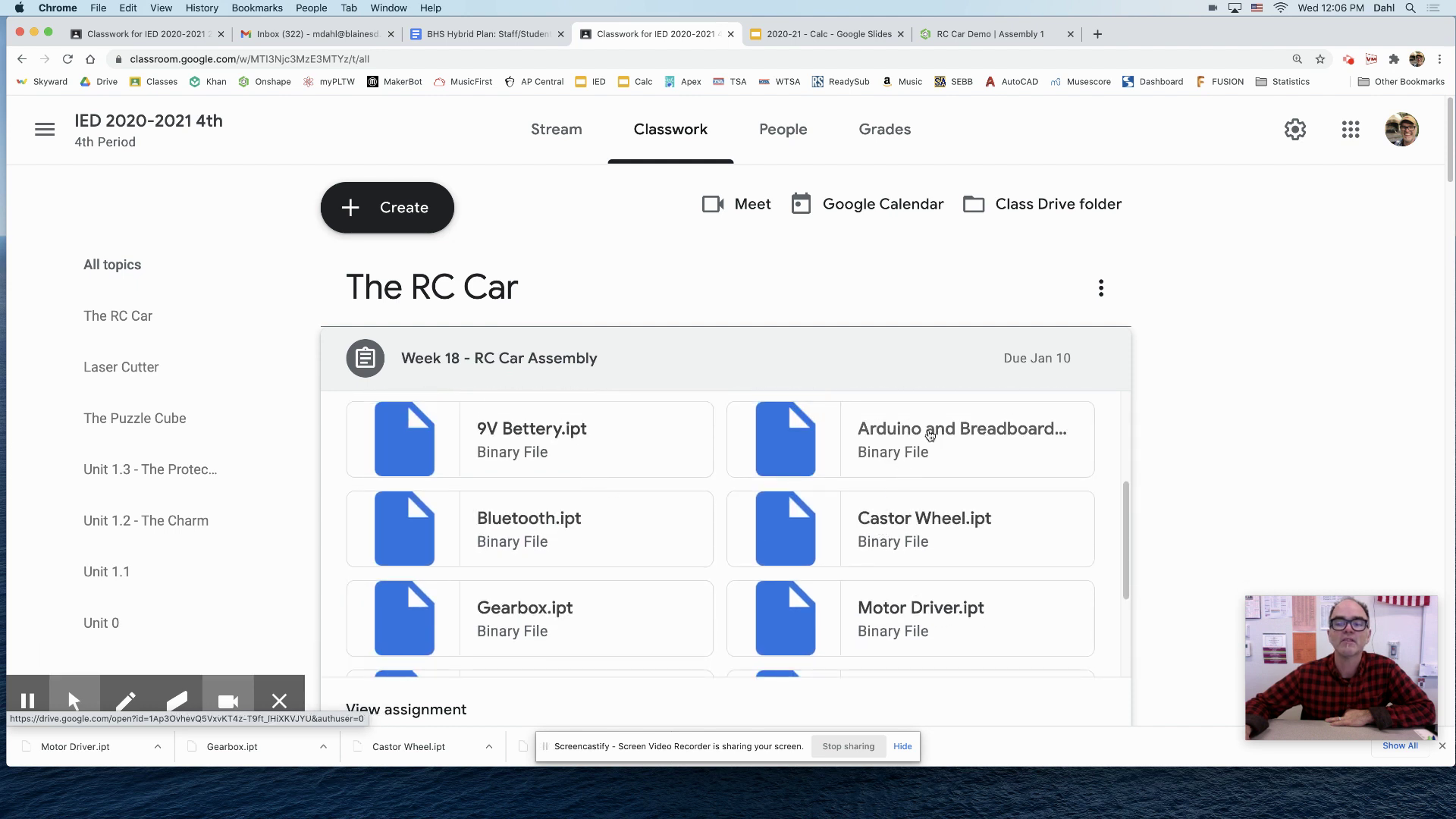
{"action": "left_click", "coordinate": [930, 434]}
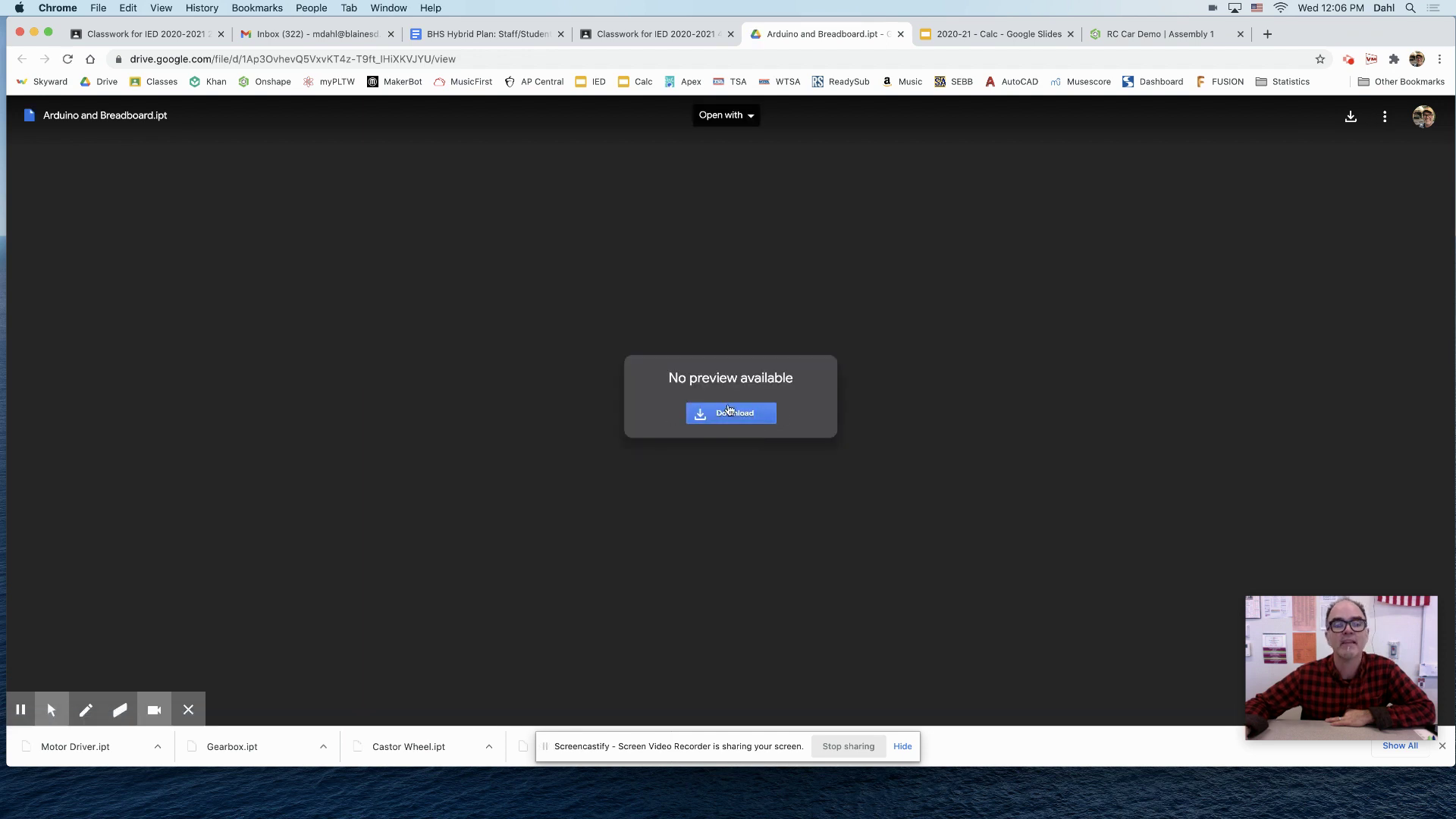
{"action": "left_click", "coordinate": [728, 415]}
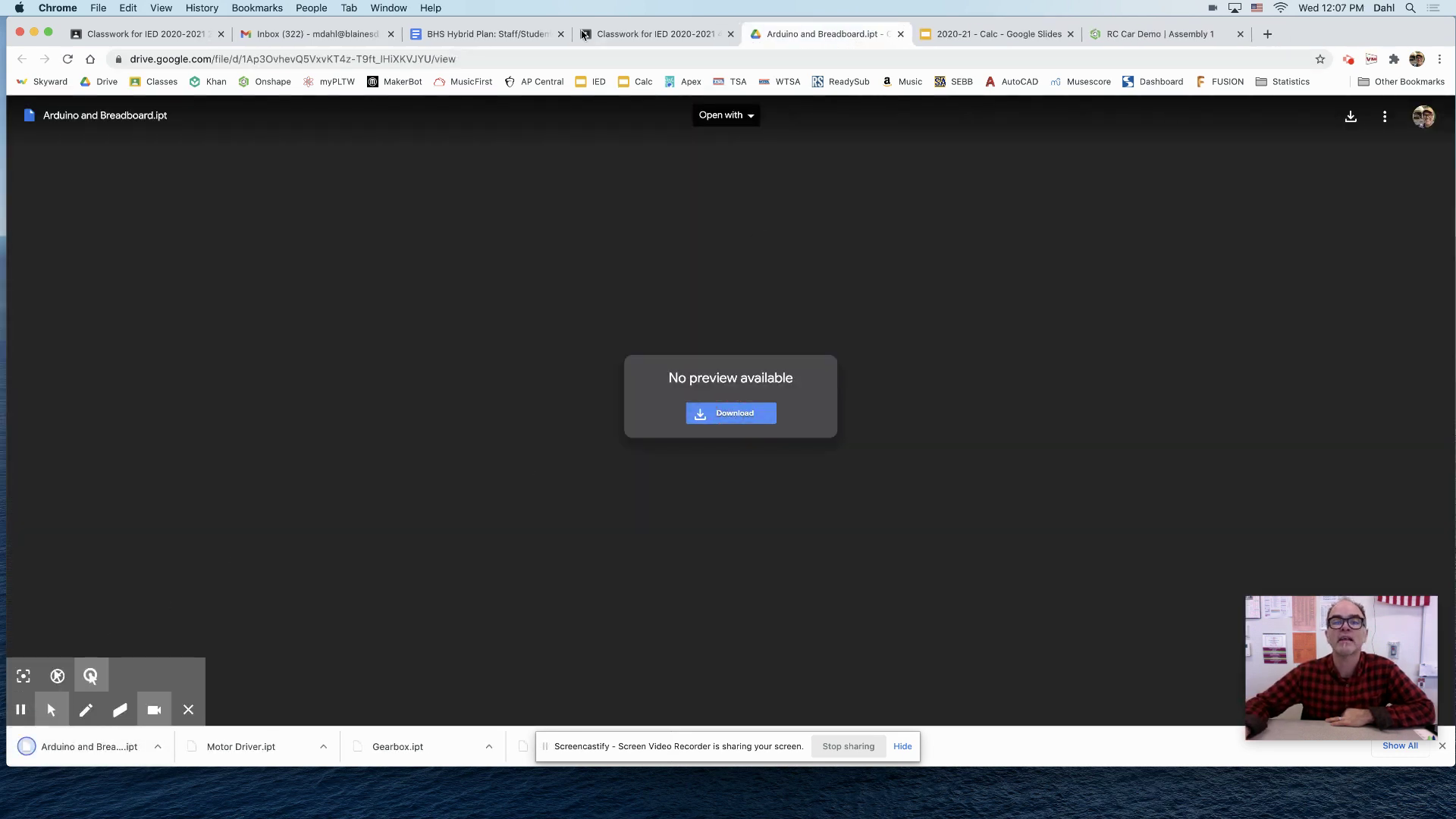
- Switch to the RC Car Demo document in Onshape and import Arduino and Breadboard.ipt without creating a composite part
{"action": "left_click", "coordinate": [1152, 33]}
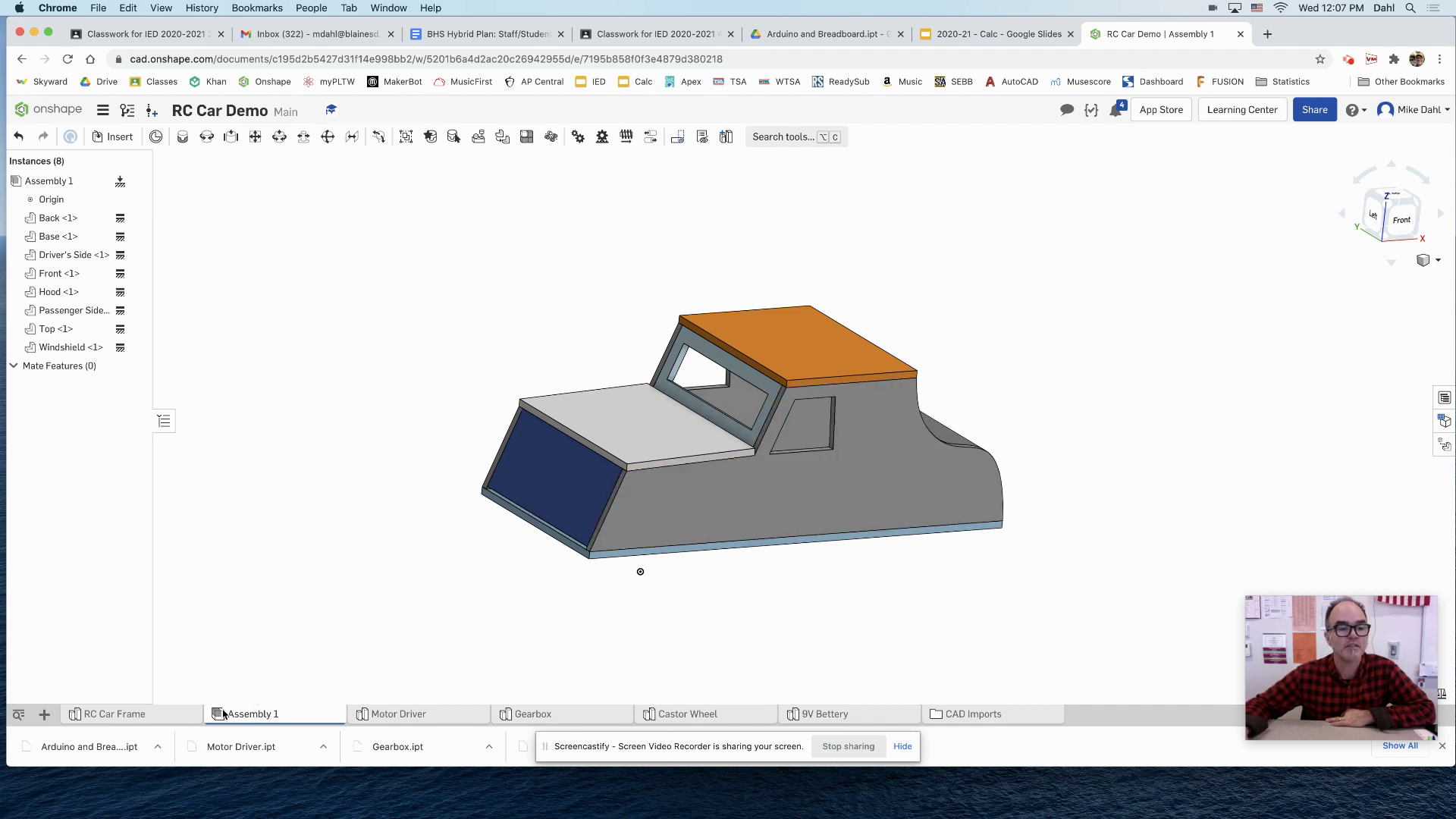
{"action": "left_click", "coordinate": [45, 715]}
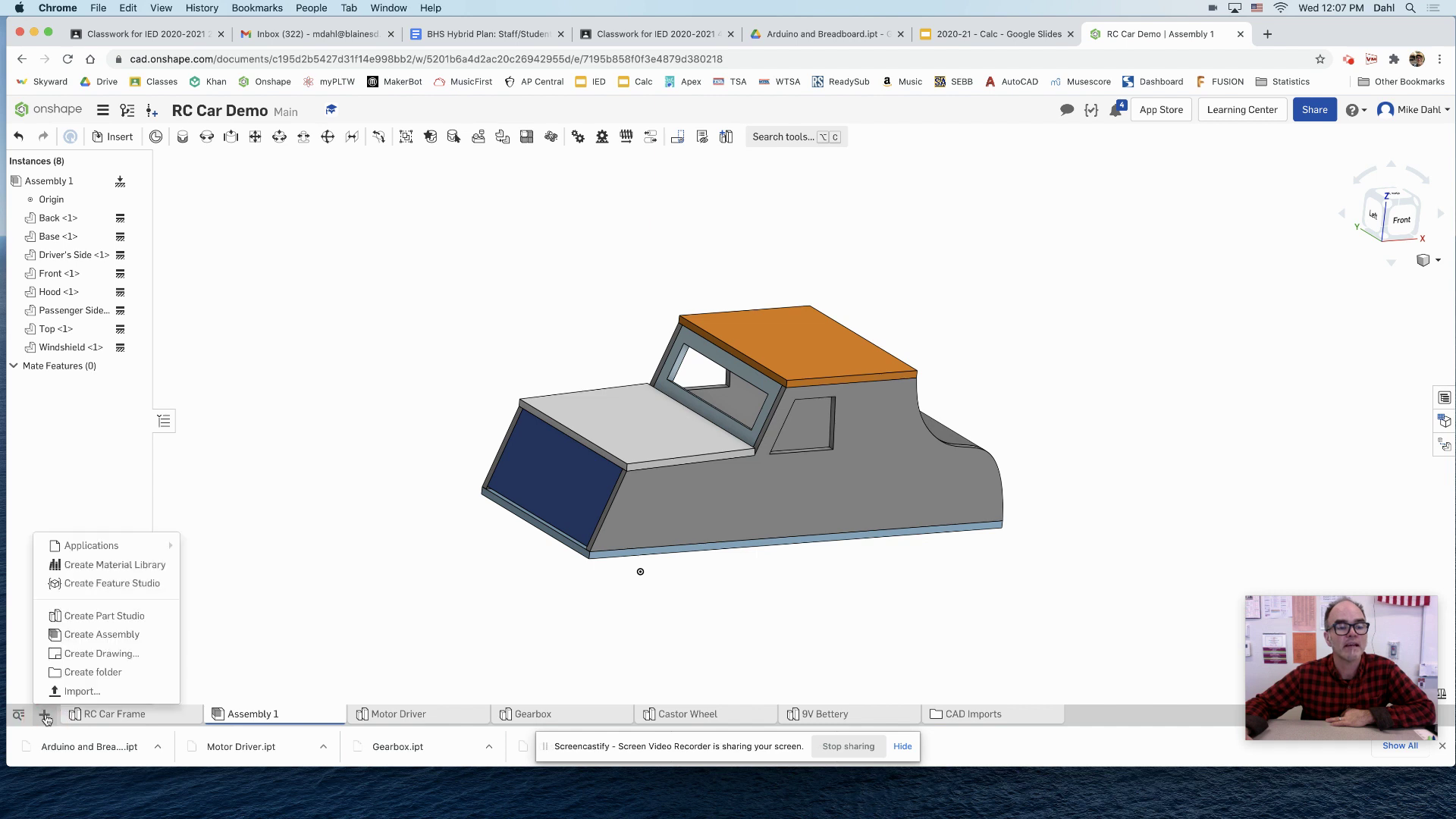
{"action": "left_click", "coordinate": [85, 692]}
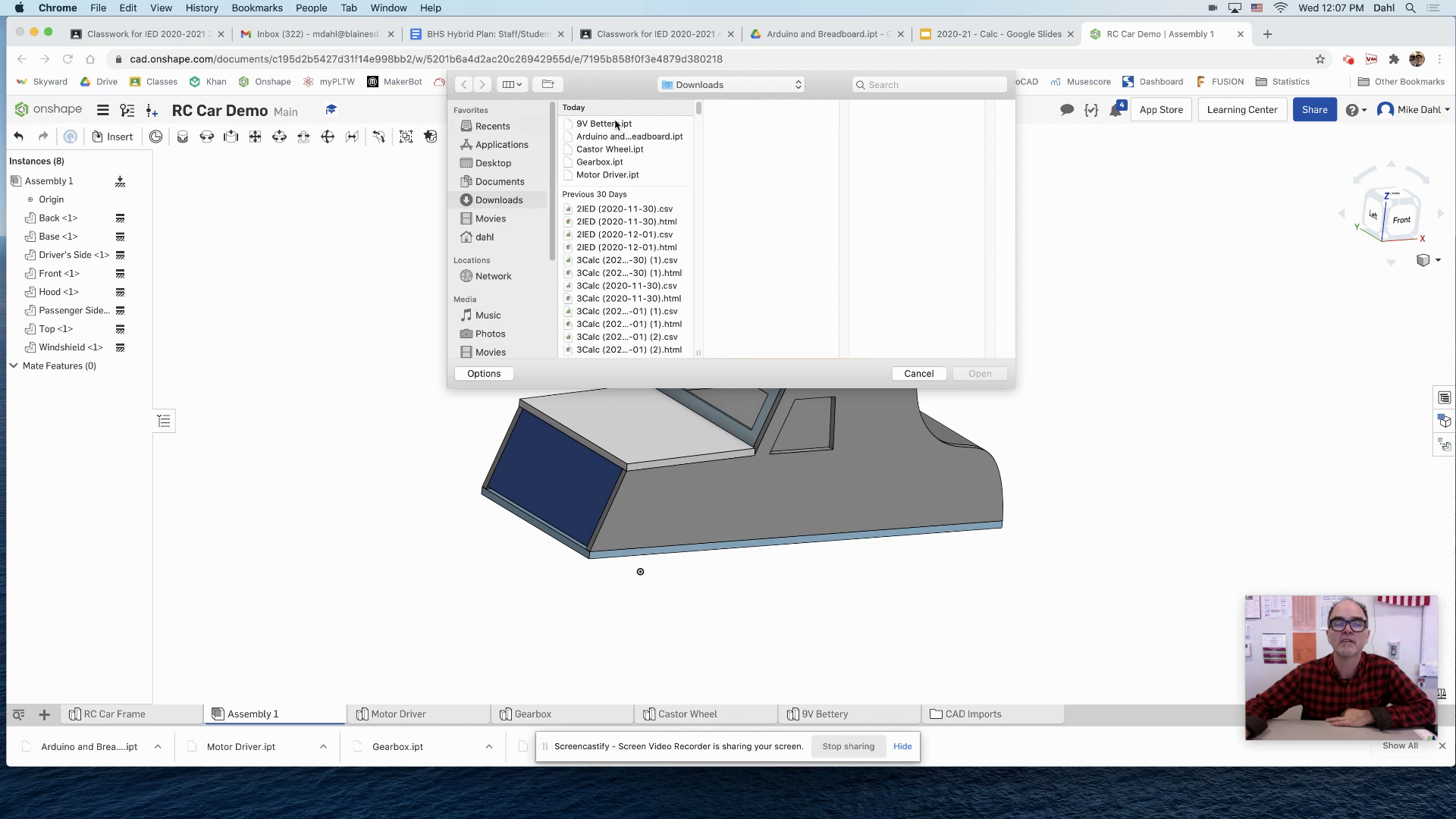
{"action": "left_click", "coordinate": [615, 138]}
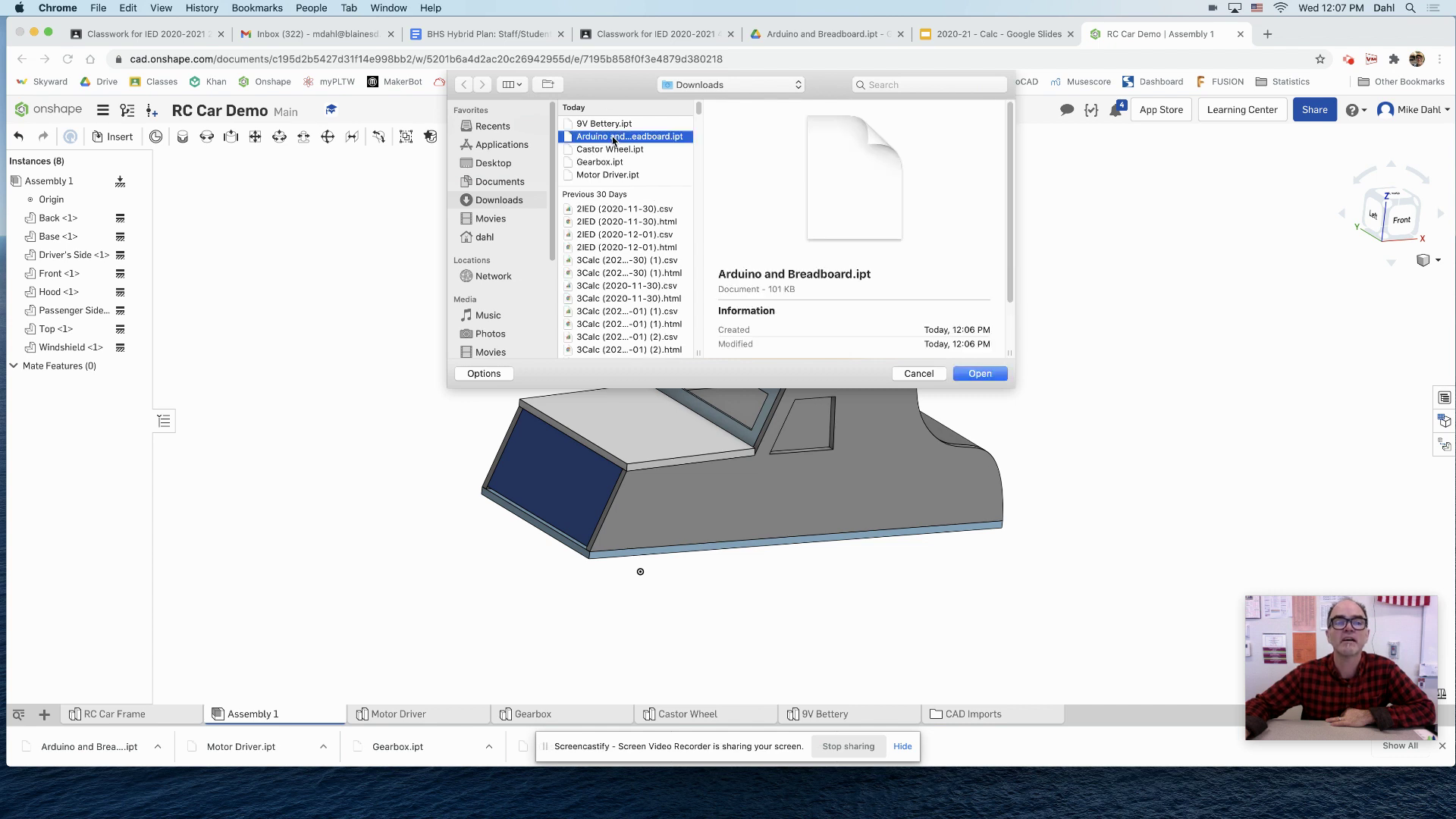
{"action": "left_click", "coordinate": [980, 374]}
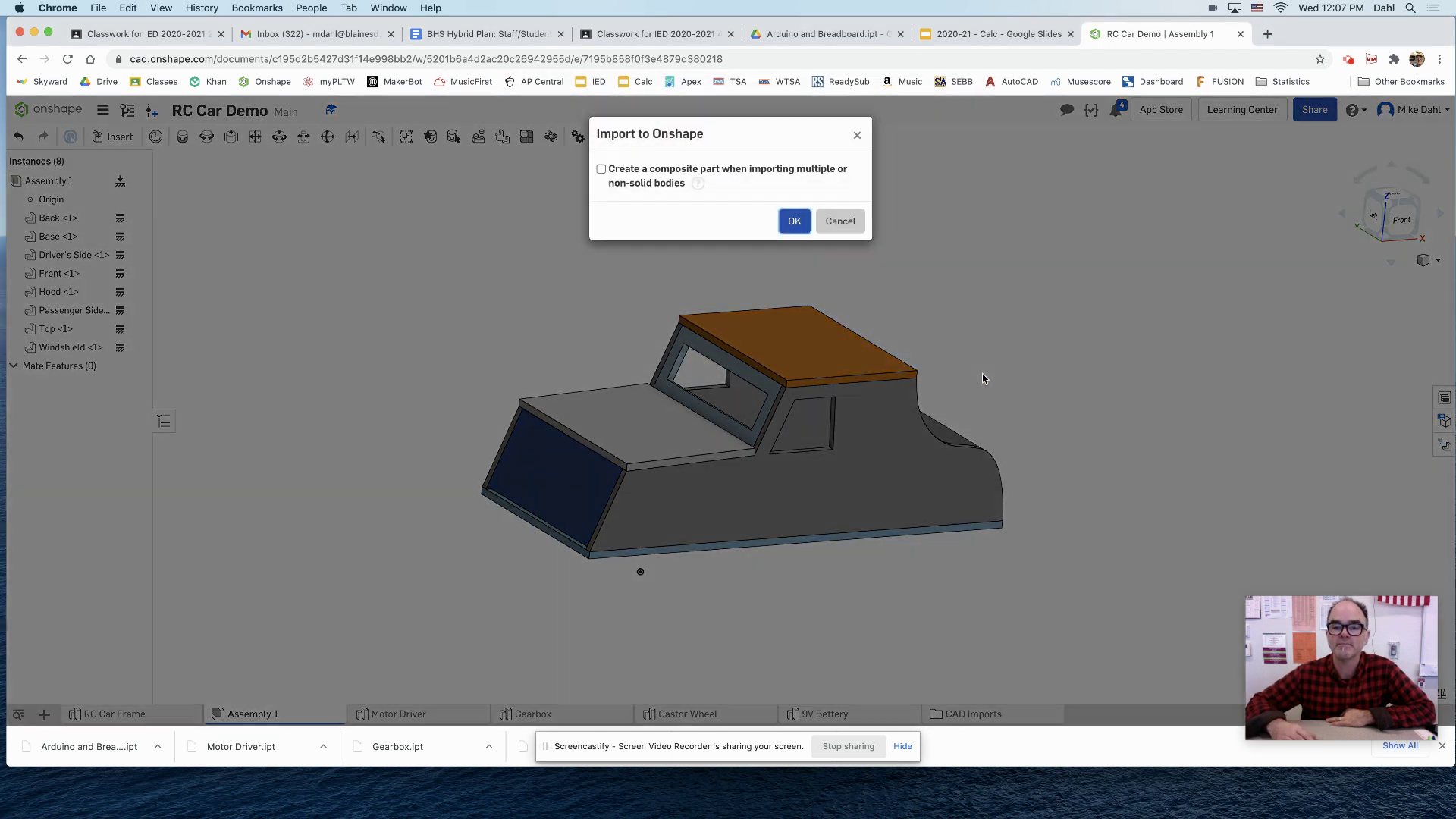
{"action": "left_click", "coordinate": [793, 221]}
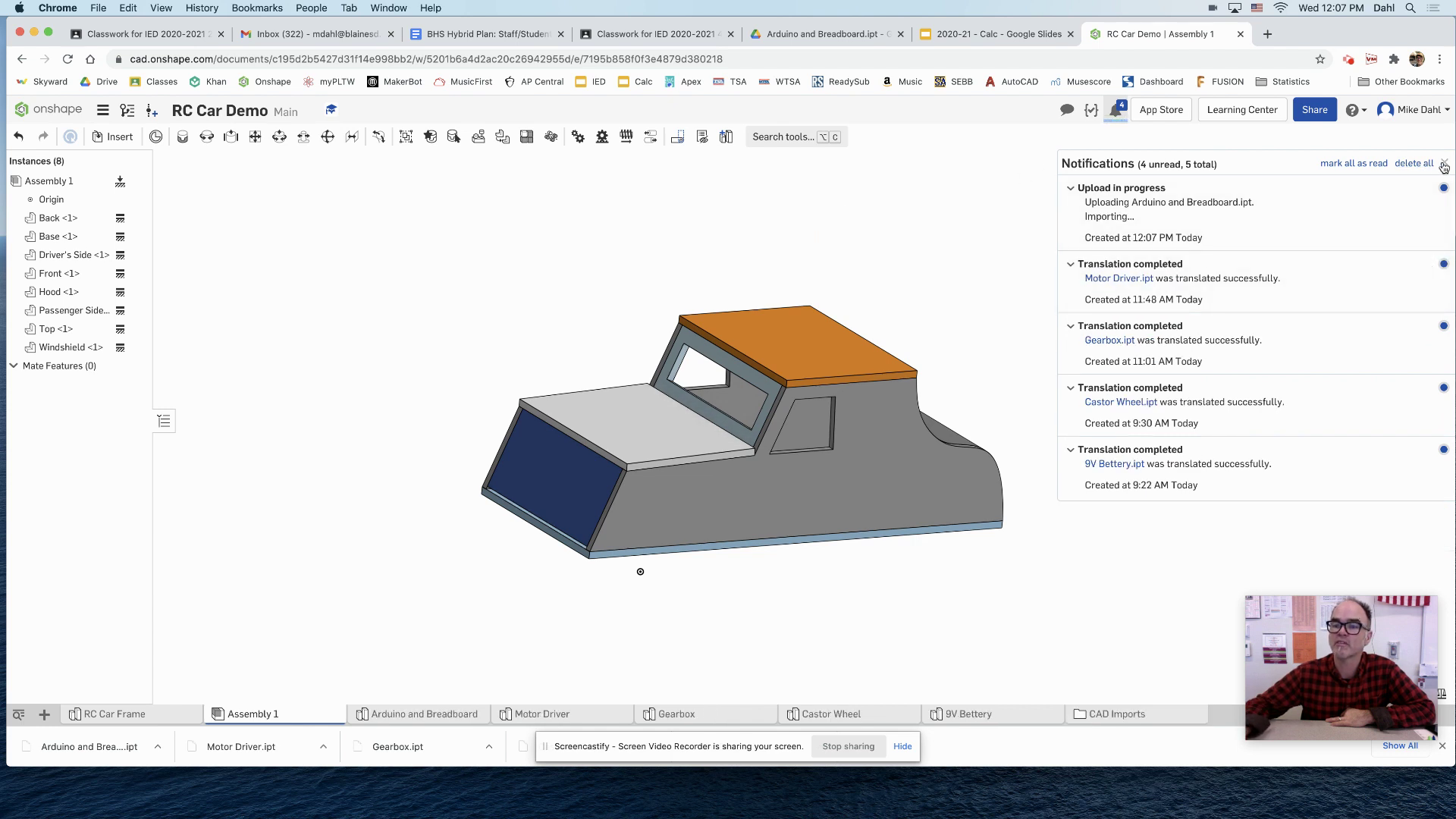
{"action": "left_click", "coordinate": [749, 225]}
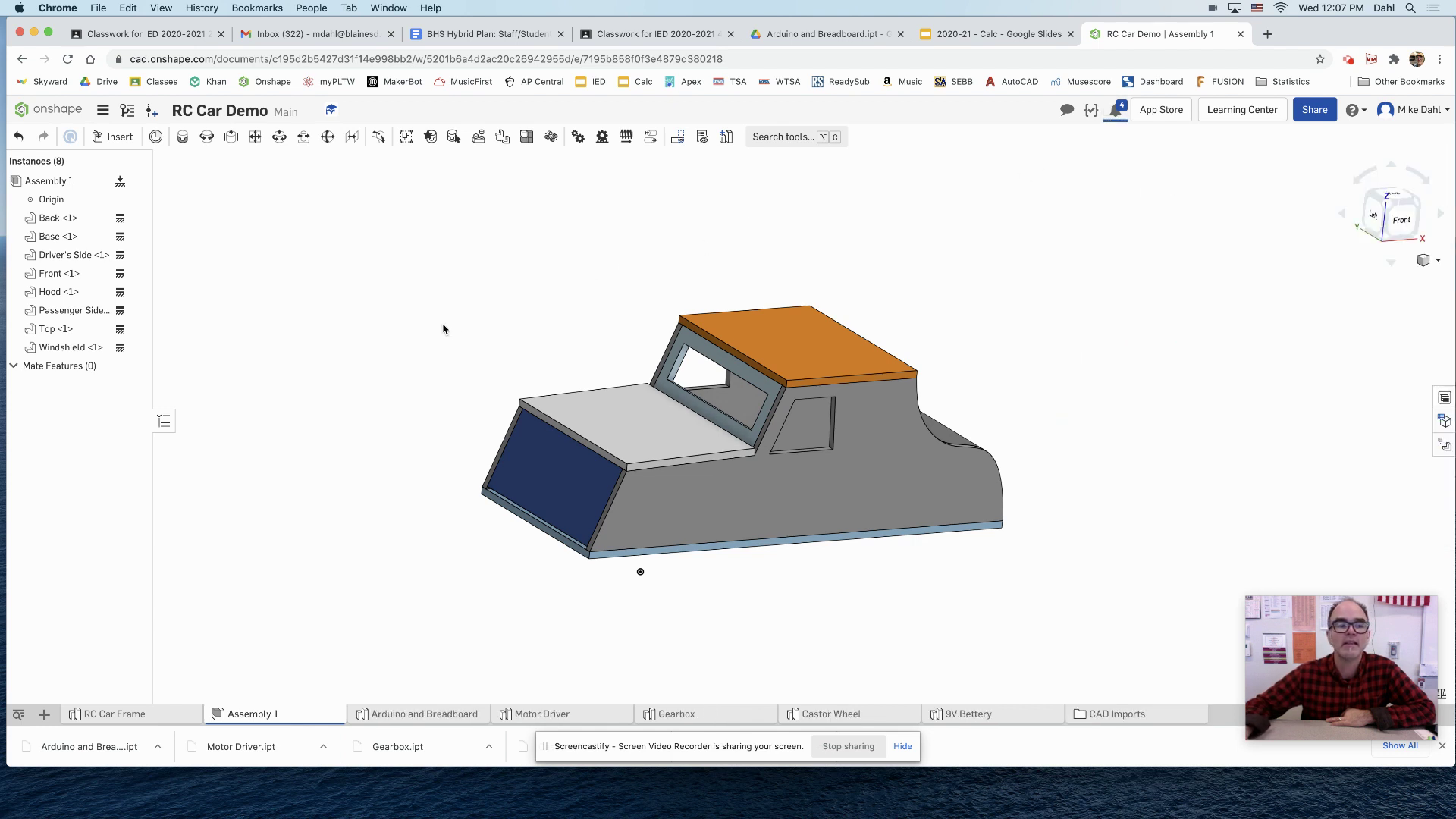
- Insert the Arduino and Breadboard part into Assembly 1, placing it in the empty space beside the car
{"action": "scroll", "coordinate": [310, 317], "scroll_direction": "up", "scroll_amount": 1}
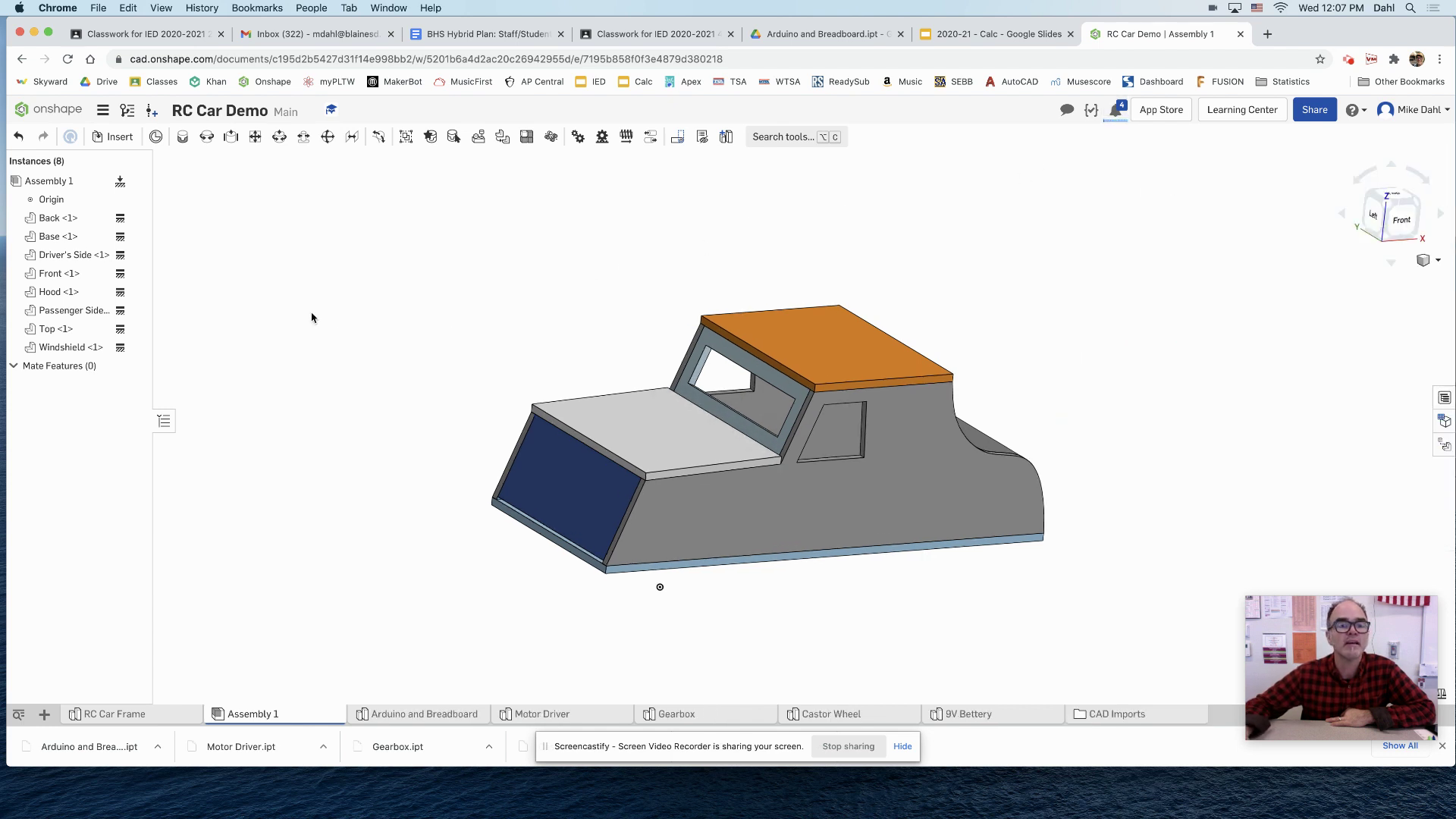
{"action": "left_click", "coordinate": [122, 137]}
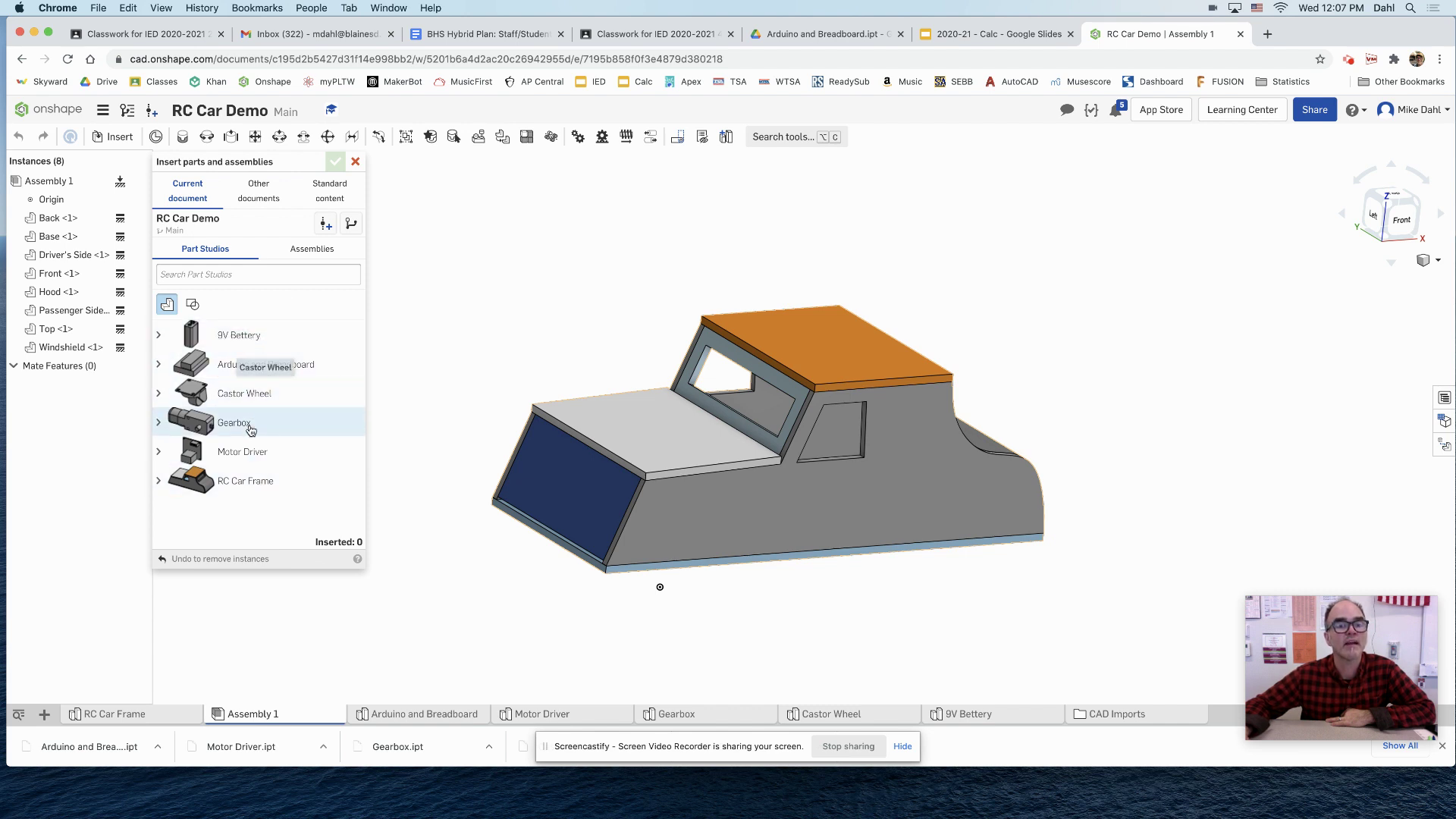
{"action": "left_click", "coordinate": [263, 367]}
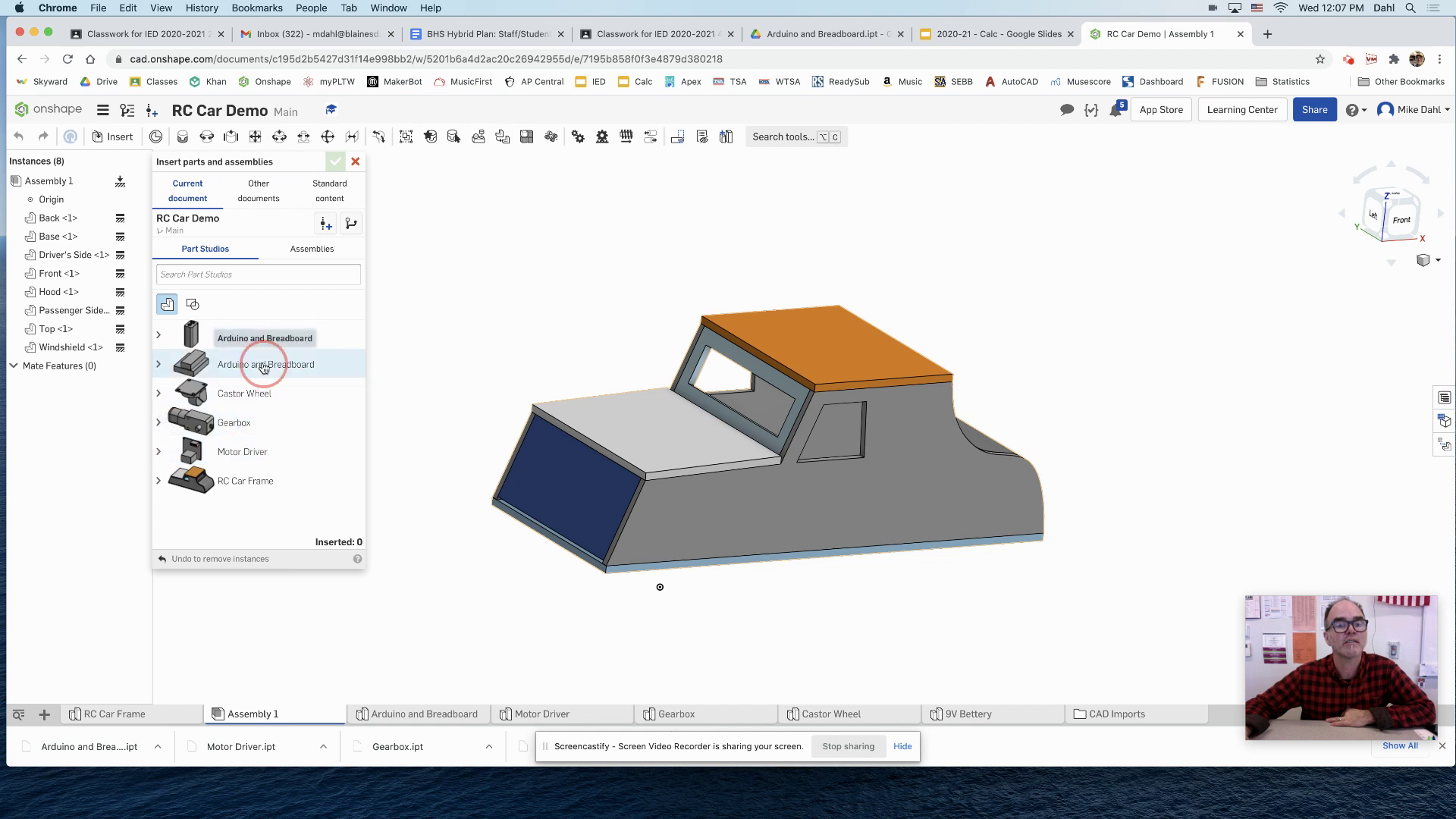
{"action": "left_click", "coordinate": [944, 610]}
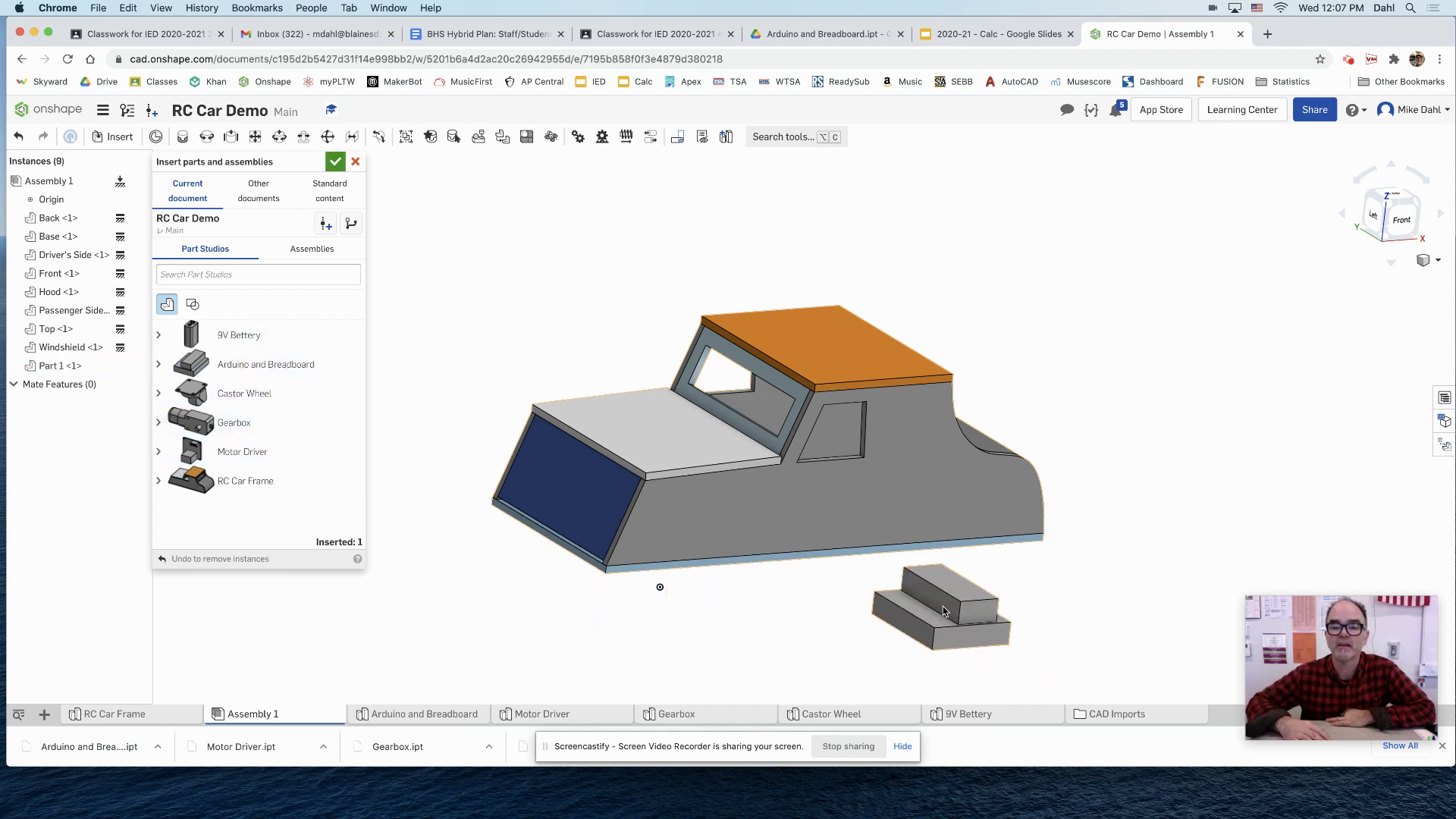
{"action": "left_click", "coordinate": [336, 162]}
- Hide the back, driver's side, front, hood, passenger side, top and windshield, leaving the base and the Arduino part shown
{"action": "mouse_move", "coordinate": [995, 490]}
{"action": "right_mouse_down"}
{"action": "mouse_move", "coordinate": [878, 482]}
{"action": "mouse_move", "coordinate": [1007, 487]}
{"action": "right_mouse_up"}
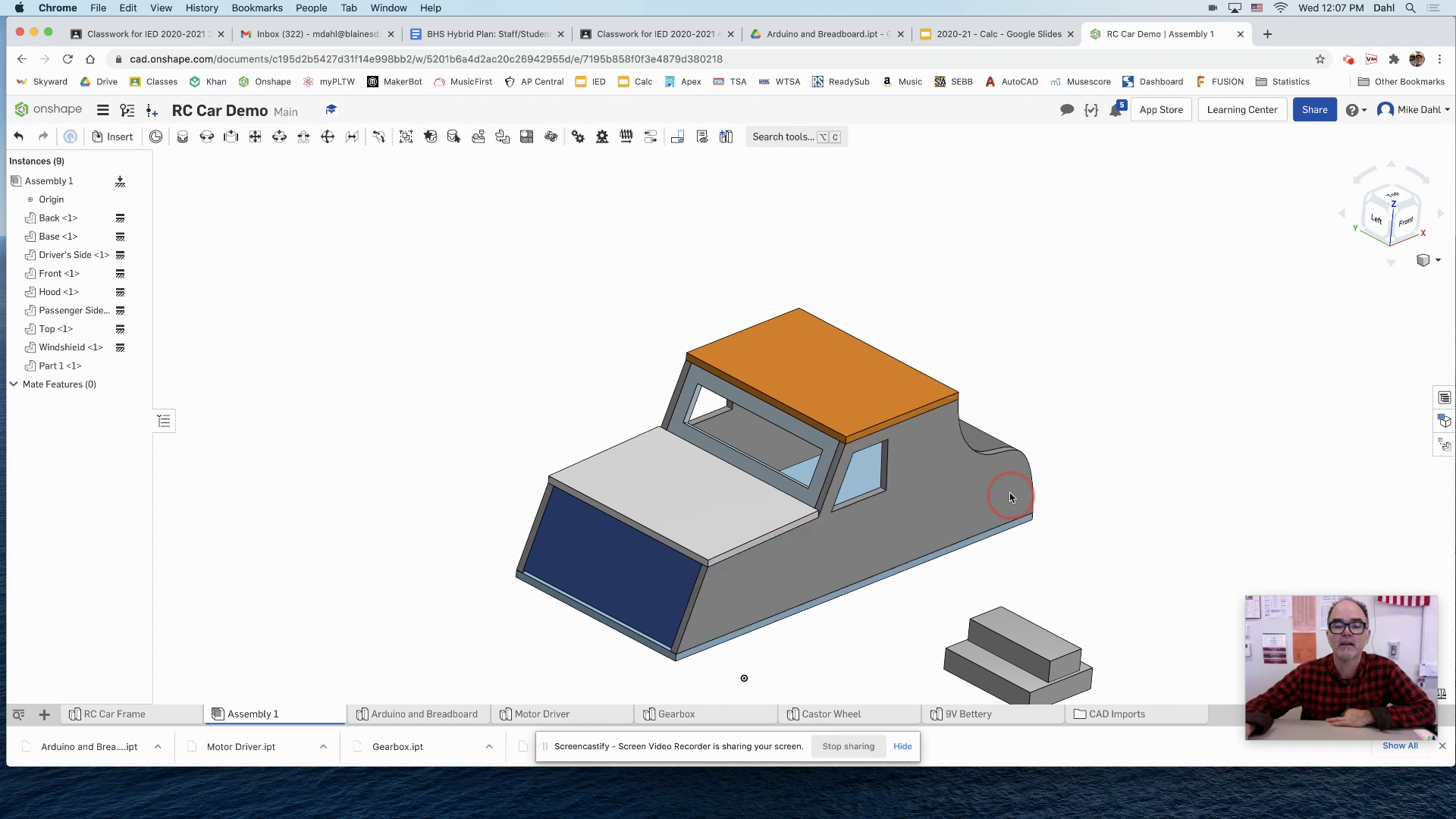
{"action": "middle_click_drag", "start_coordinate": [1008, 488], "coordinate": [980, 314]}
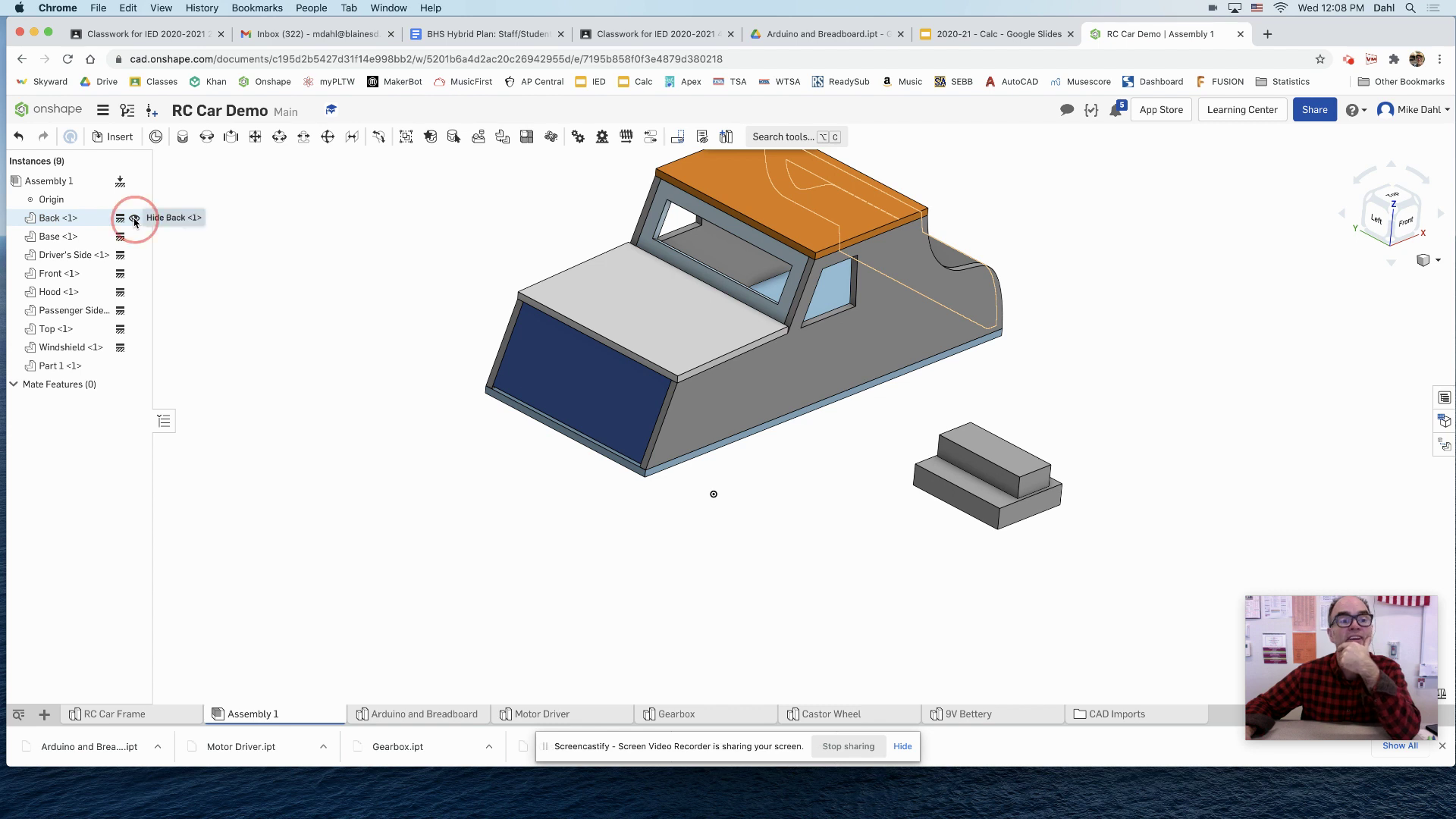
{"action": "left_click", "coordinate": [134, 219]}
{"action": "left_click", "coordinate": [134, 237]}
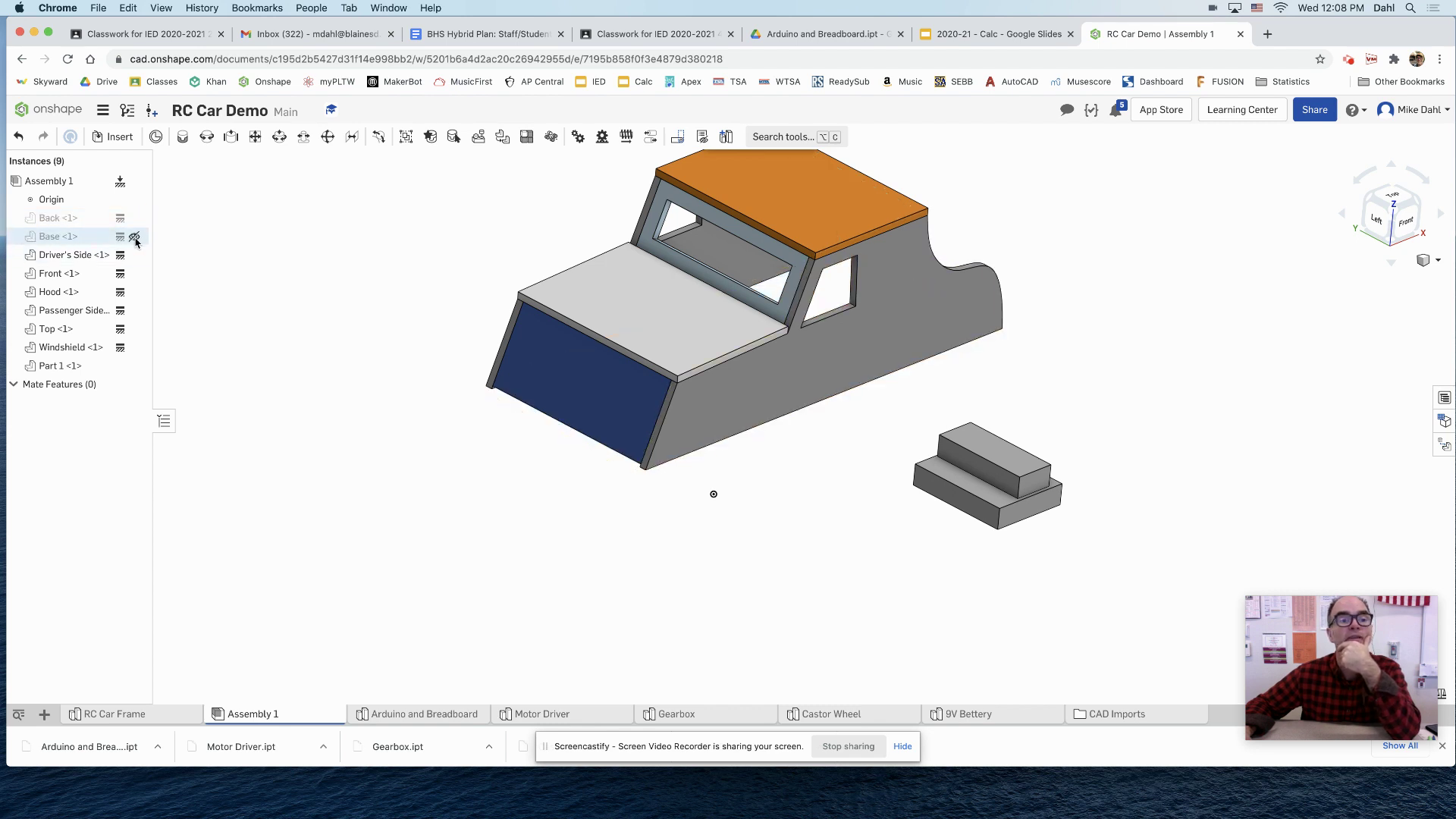
{"action": "left_click", "coordinate": [134, 236]}
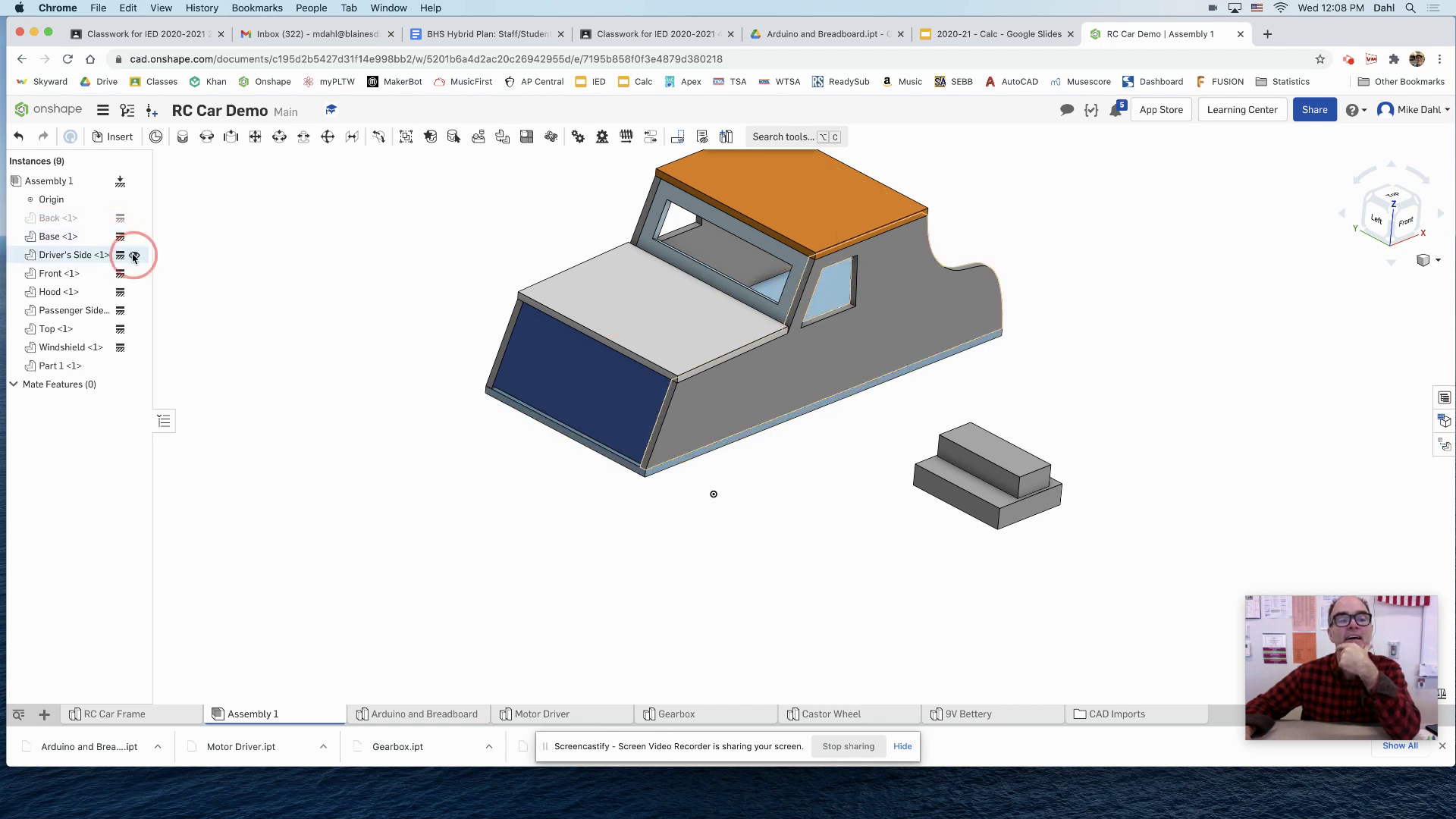
{"action": "left_click", "coordinate": [135, 256]}
{"action": "left_click", "coordinate": [134, 274]}
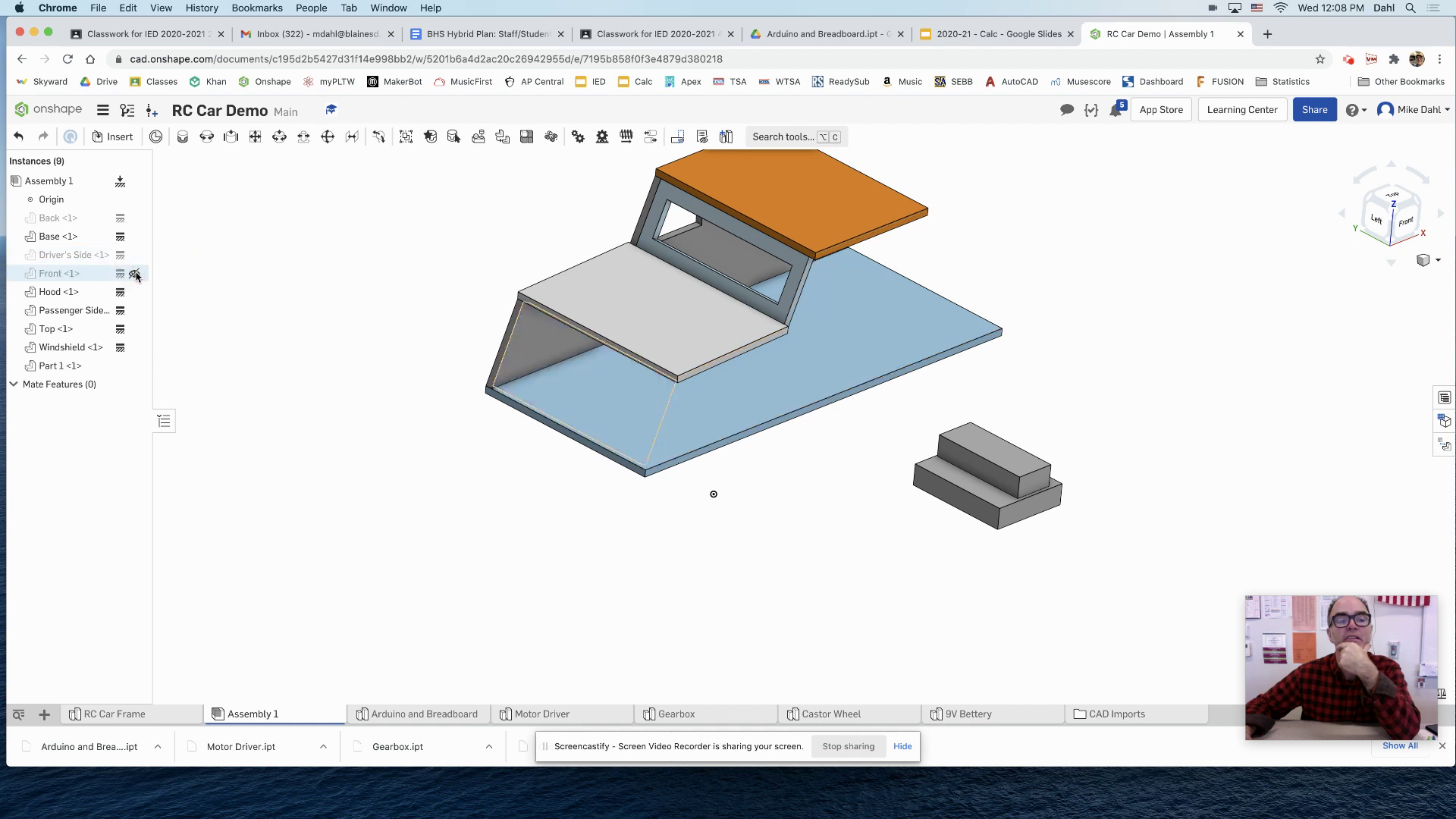
{"action": "left_click", "coordinate": [134, 292]}
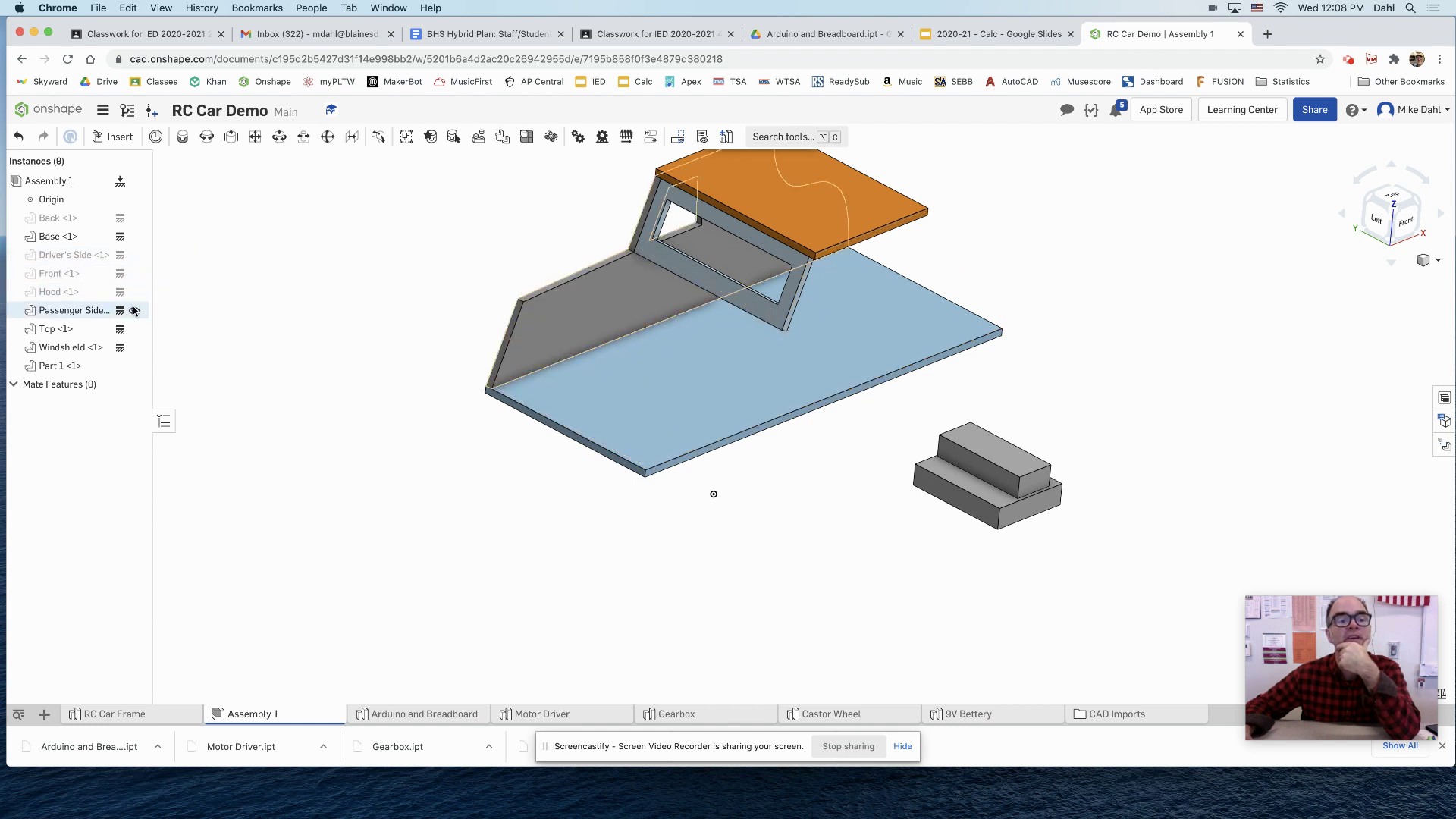
{"action": "left_click", "coordinate": [134, 310]}
{"action": "left_click", "coordinate": [134, 330]}
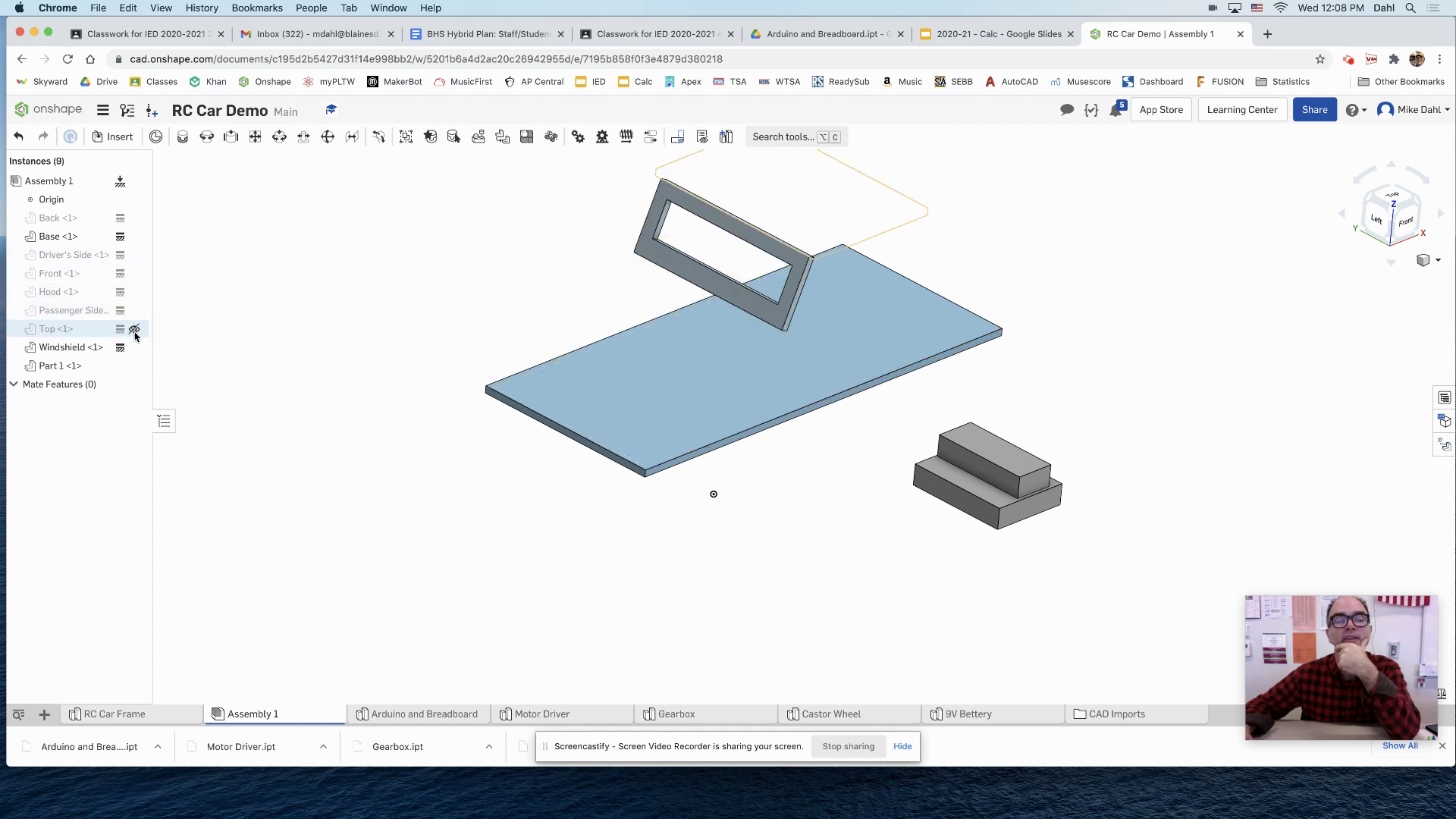
{"action": "left_click", "coordinate": [134, 347]}
- Rotate the Arduino and Breadboard part 90 degrees about its vertical axis
{"action": "right_click_drag", "start_coordinate": [487, 345], "coordinate": [437, 385]}
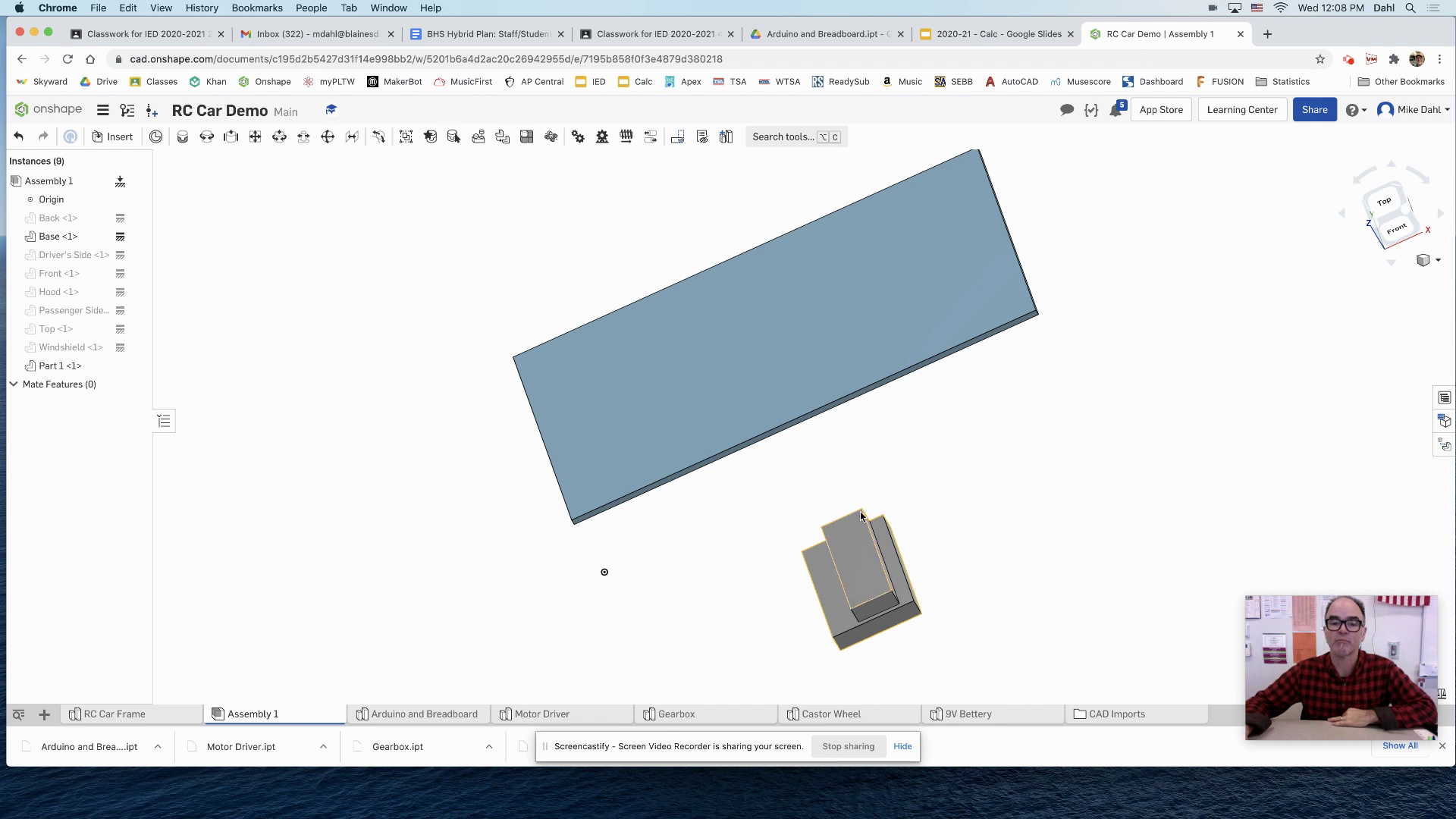
{"action": "left_click", "coordinate": [864, 585]}
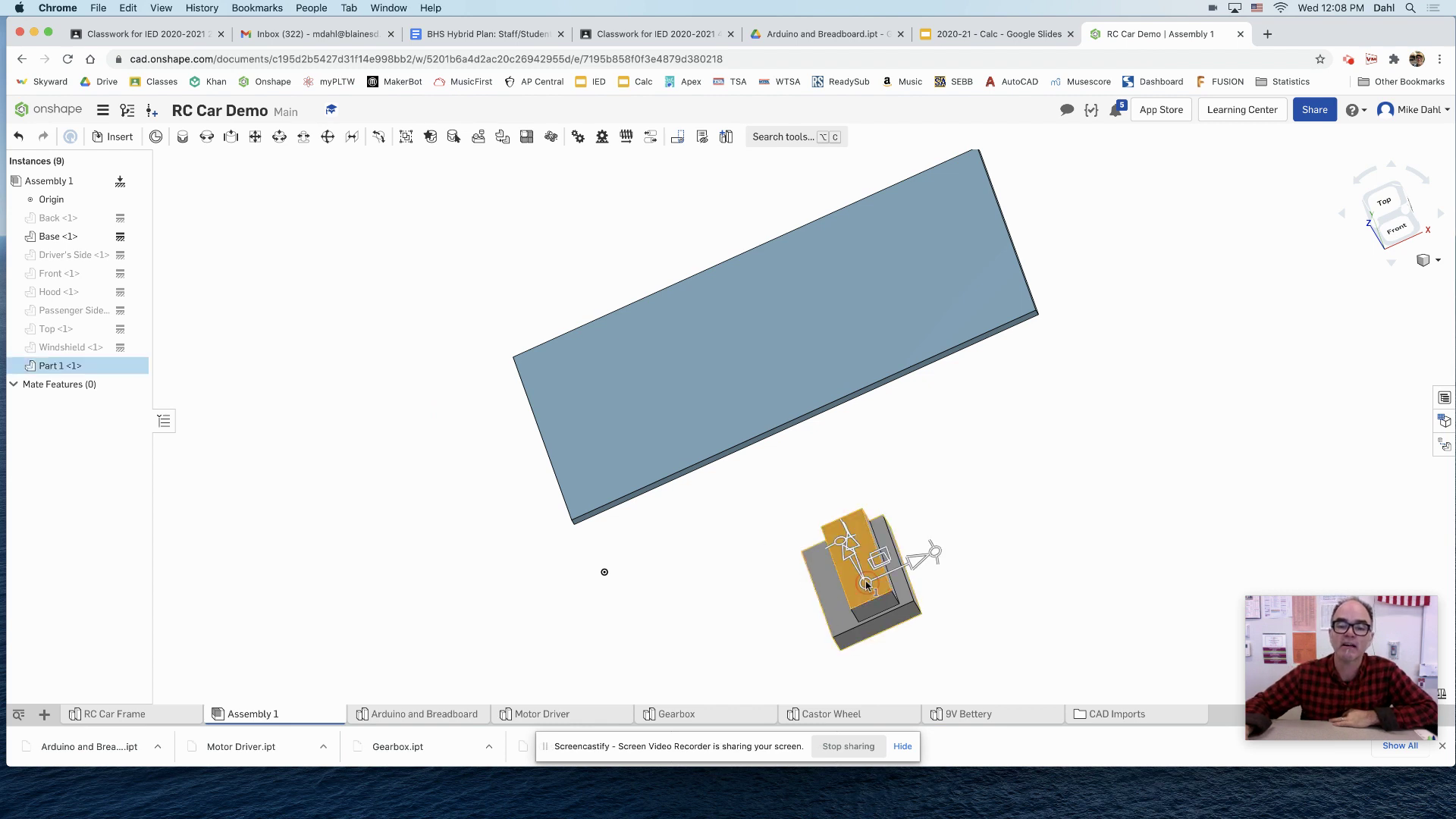
{"action": "right_click_drag", "start_coordinate": [954, 568], "coordinate": [1001, 558]}
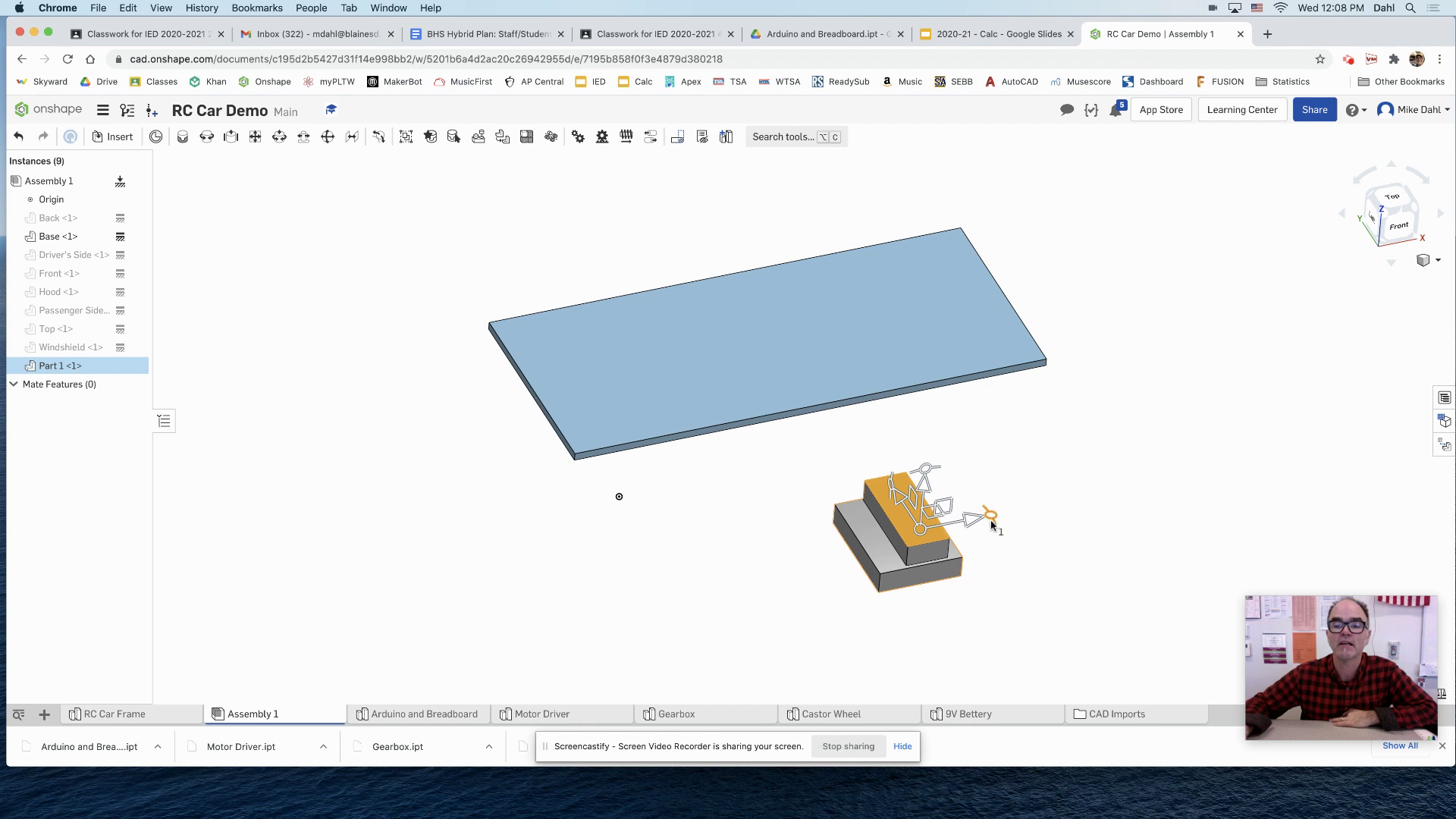
{"action": "left_click_drag", "start_coordinate": [994, 517], "coordinate": [957, 486]}
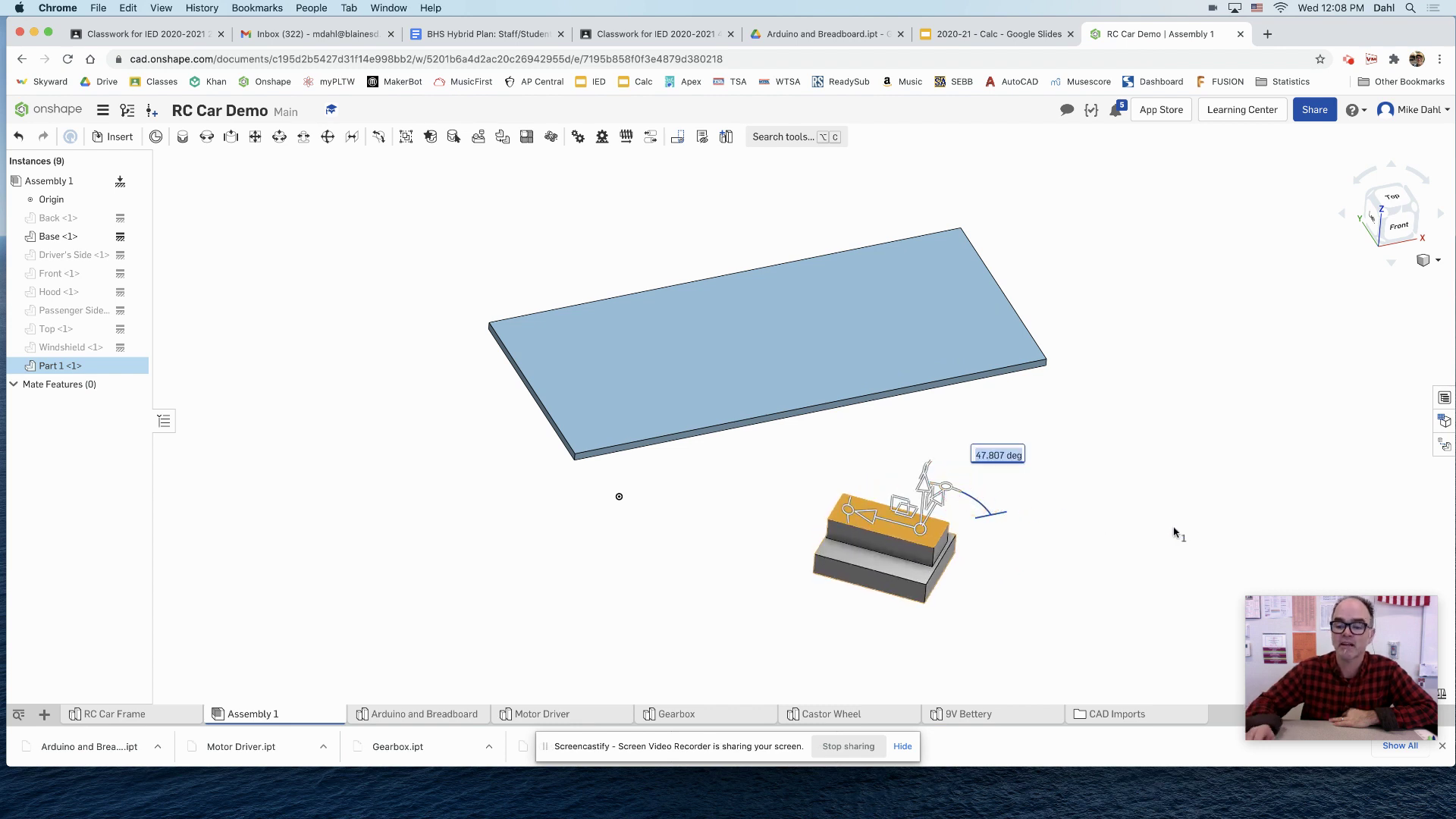
{"action": "type", "text": "9"}
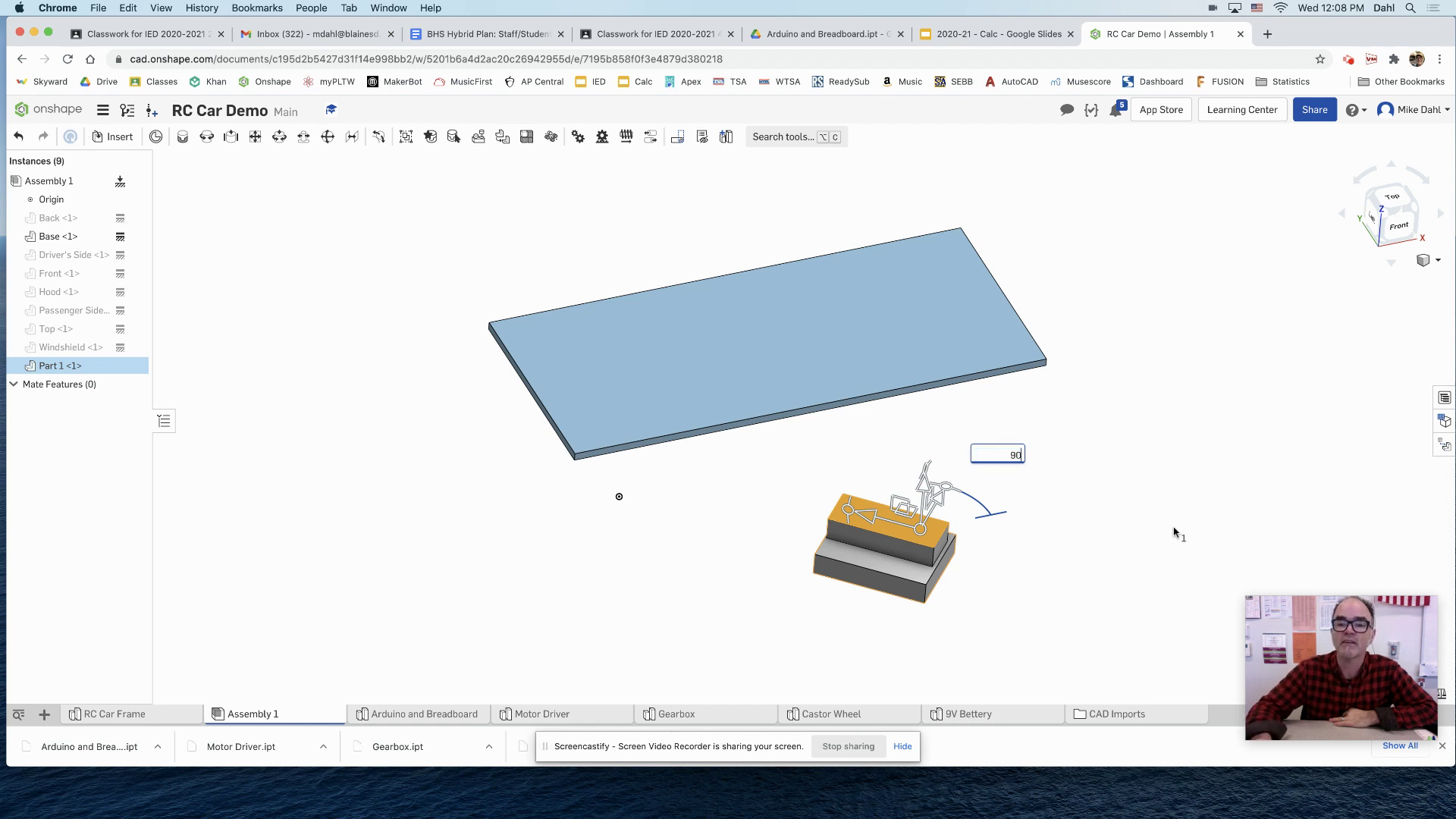
{"action": "type", "text": "0"}
{"action": "key", "text": "Return"}
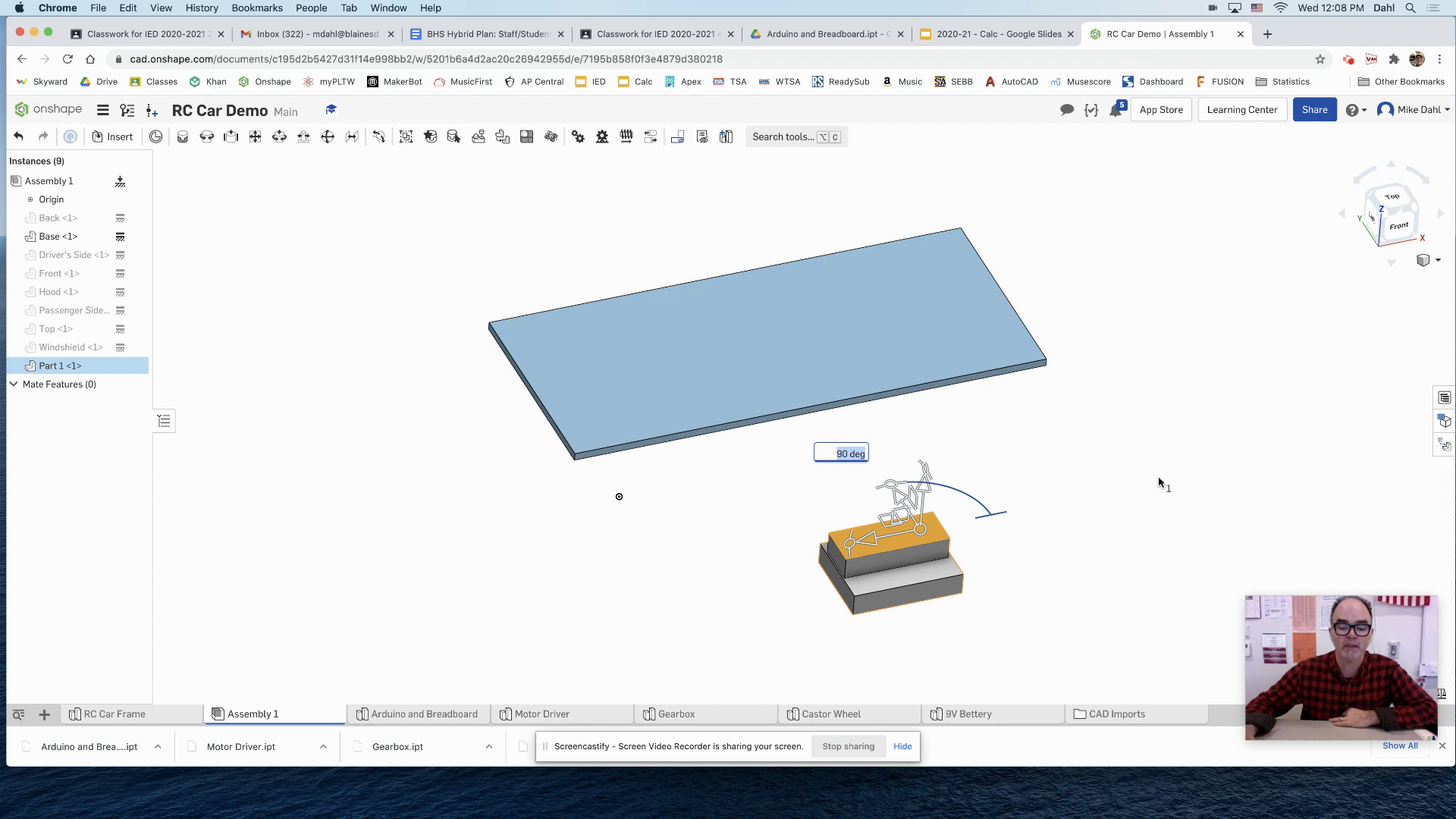
{"action": "key", "text": "Return"}
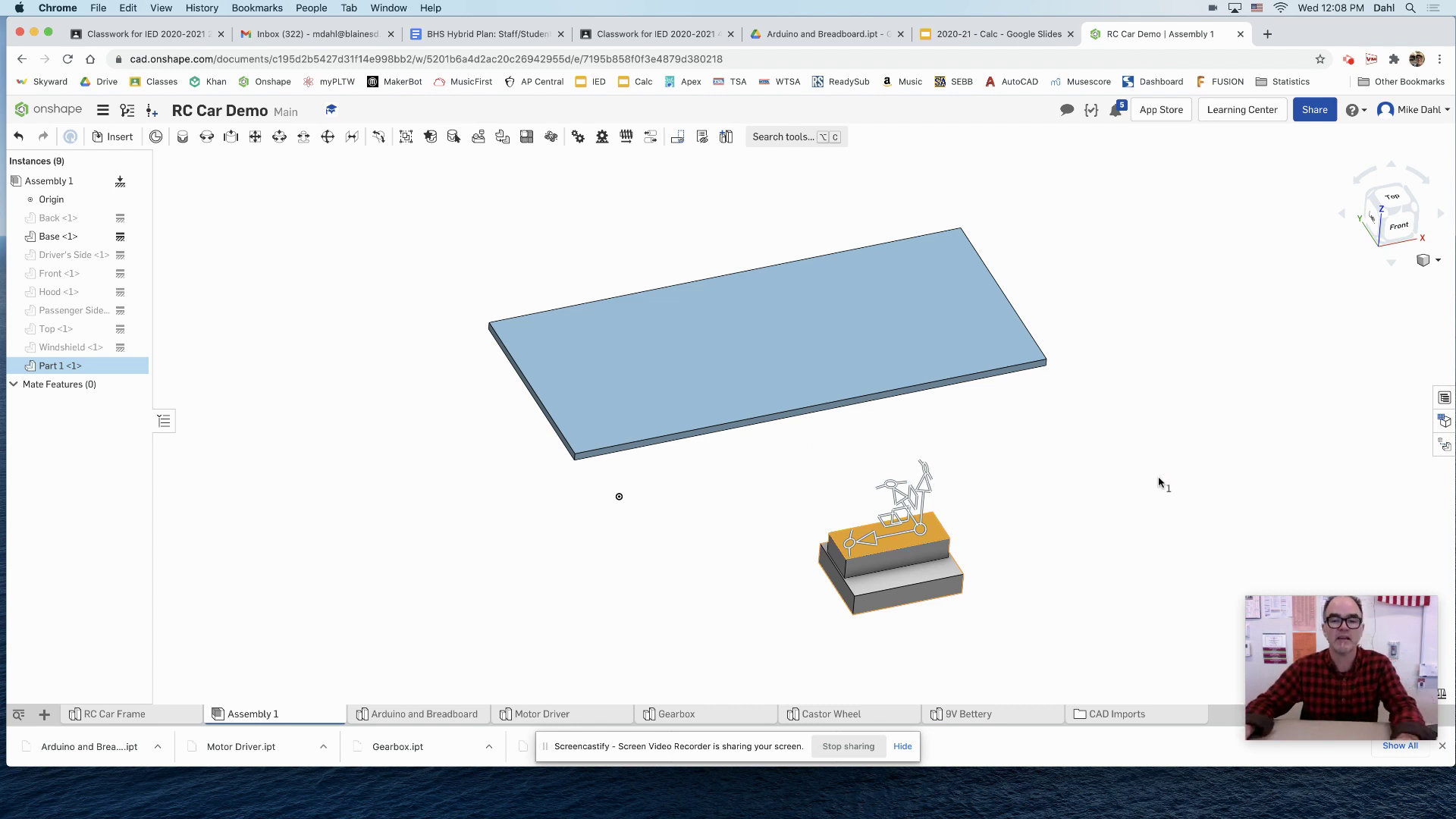
{"action": "left_click", "coordinate": [1077, 448]}
- Move the Arduino and Breadboard part toward the car's base plate
{"action": "left_click_drag", "start_coordinate": [887, 585], "coordinate": [720, 364]}
{"action": "right_click_drag", "start_coordinate": [720, 364], "coordinate": [806, 403]}
{"action": "right_click_drag", "start_coordinate": [556, 429], "coordinate": [679, 441]}
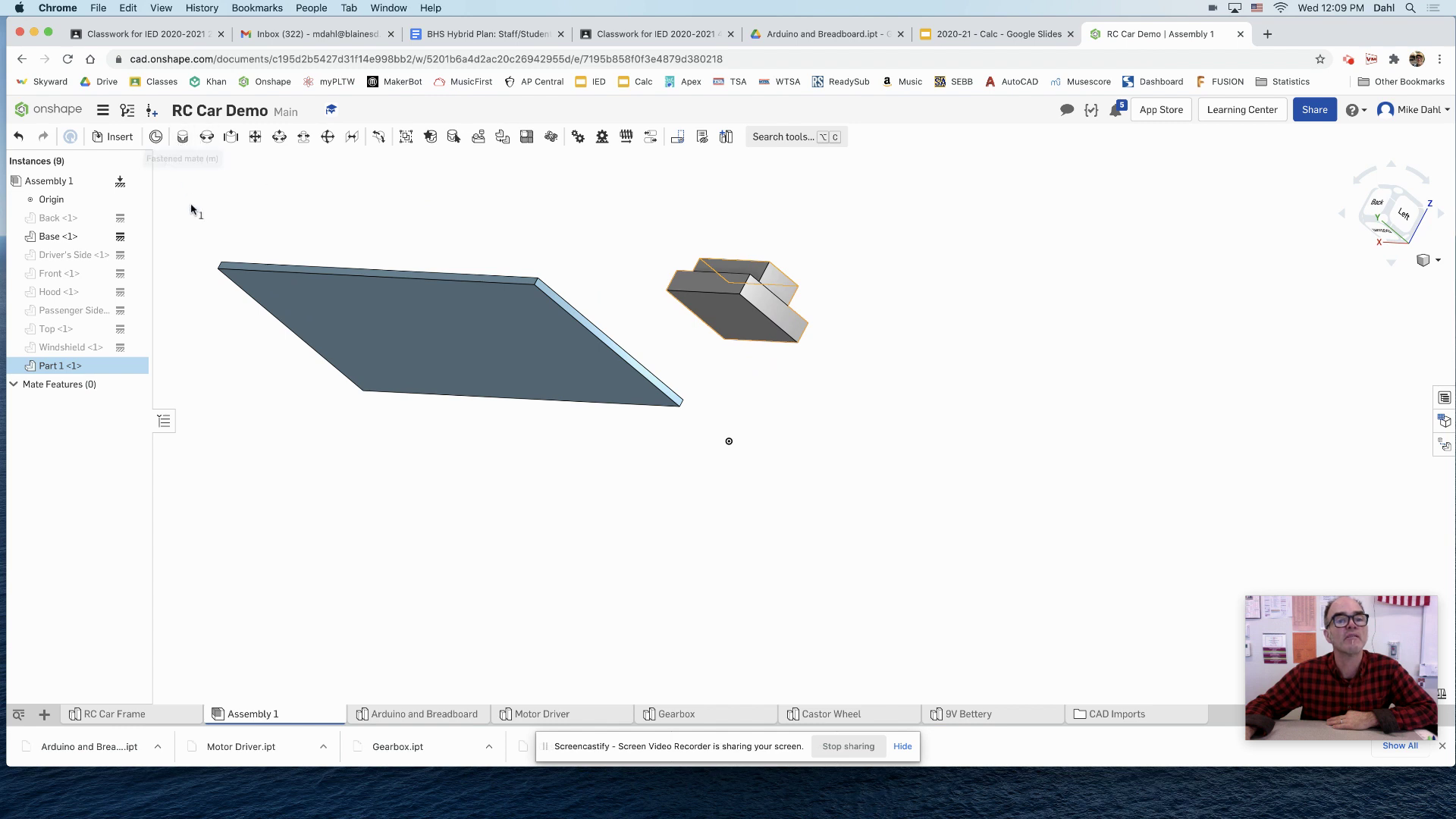
{"action": "left_click", "coordinate": [183, 137]}
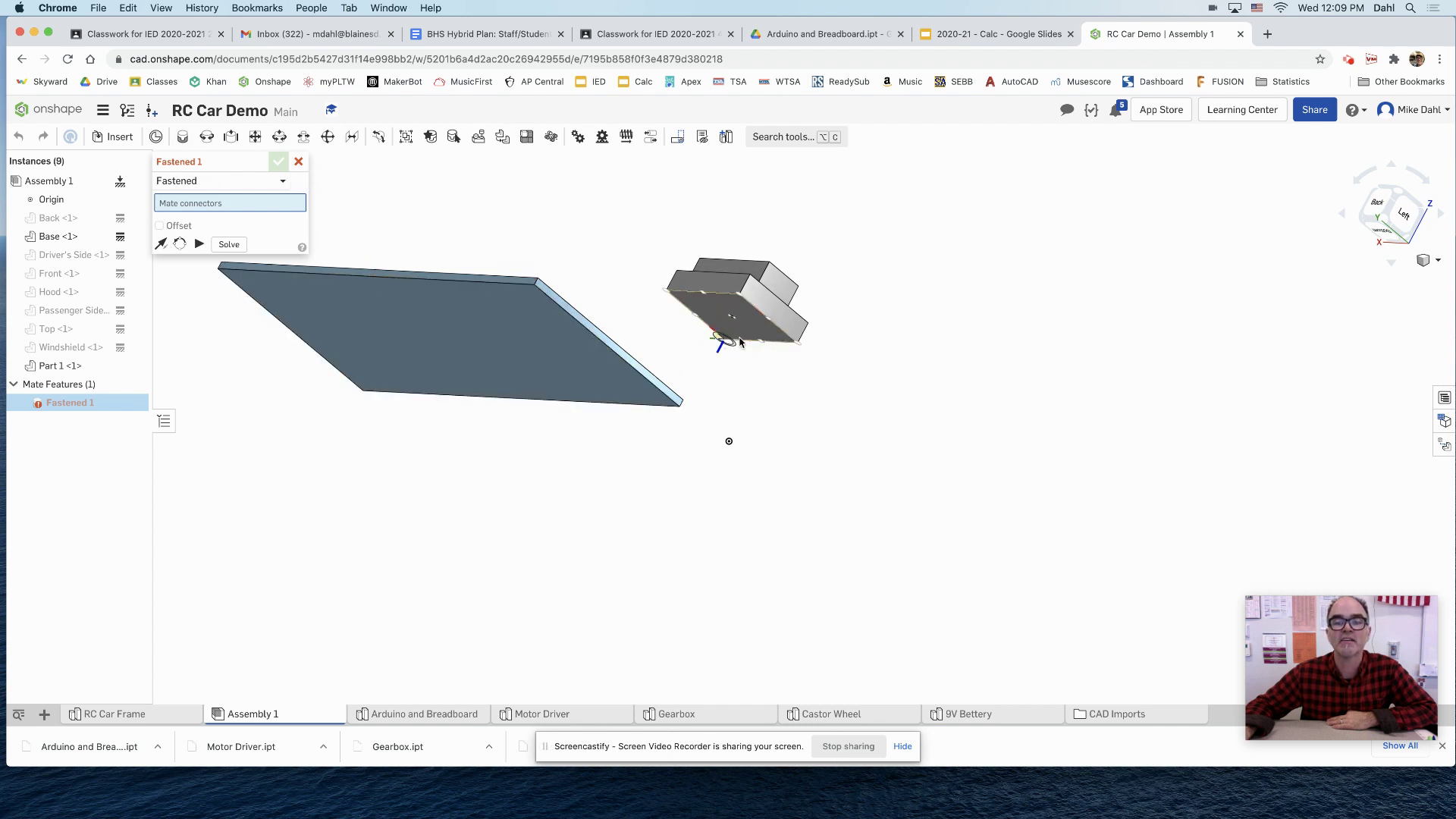
{"action": "right_click_drag", "start_coordinate": [825, 382], "coordinate": [787, 416]}
{"action": "right_click_drag", "start_coordinate": [868, 470], "coordinate": [921, 447]}
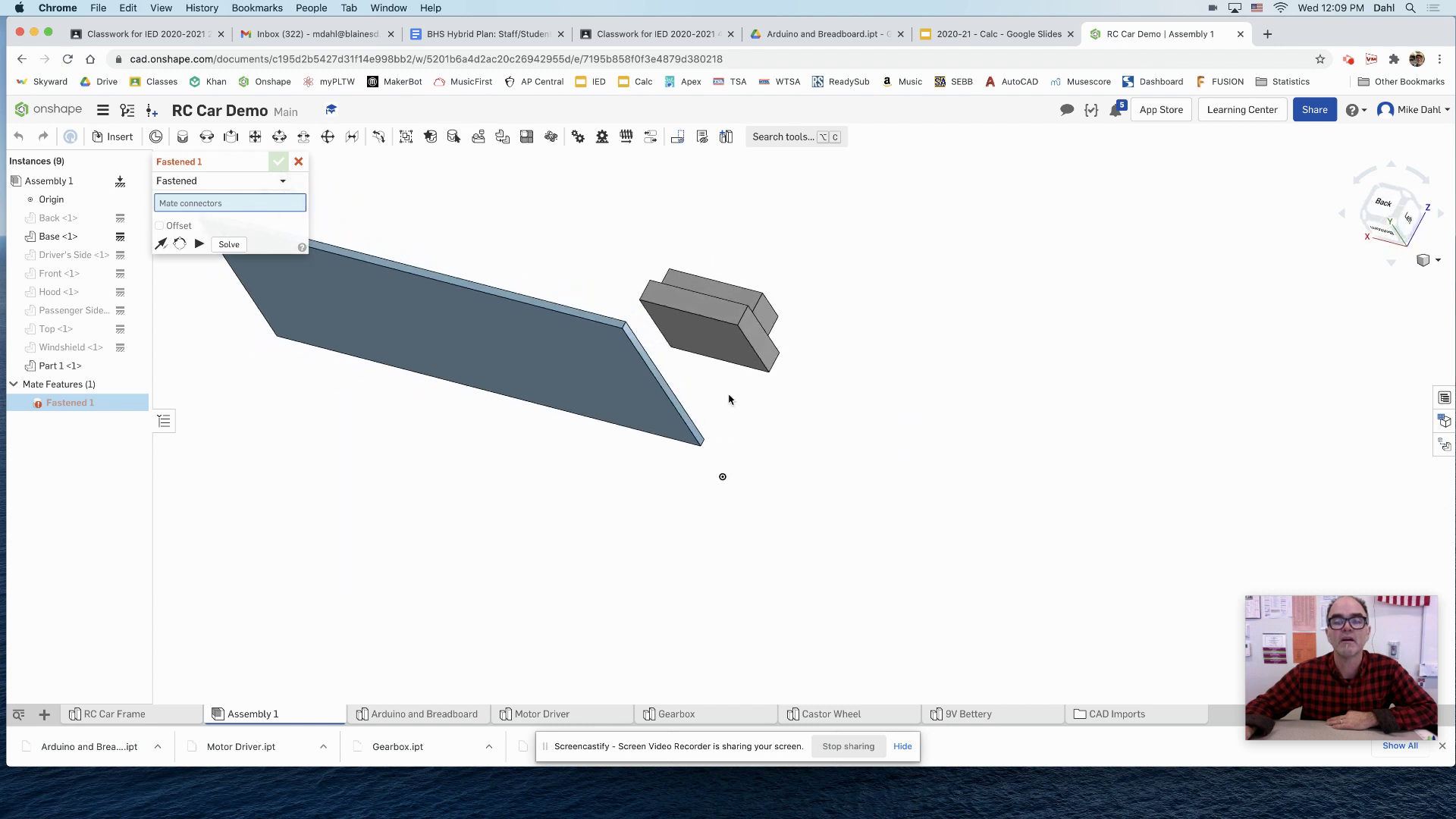
{"action": "right_click_drag", "start_coordinate": [695, 369], "coordinate": [777, 441]}
{"action": "right_click_drag", "start_coordinate": [975, 481], "coordinate": [307, 165]}
{"action": "left_click", "coordinate": [298, 163]}
- Reposition the Arduino and Breadboard part in the open space off the end of the base plate
{"action": "left_click_drag", "start_coordinate": [784, 284], "coordinate": [871, 390]}
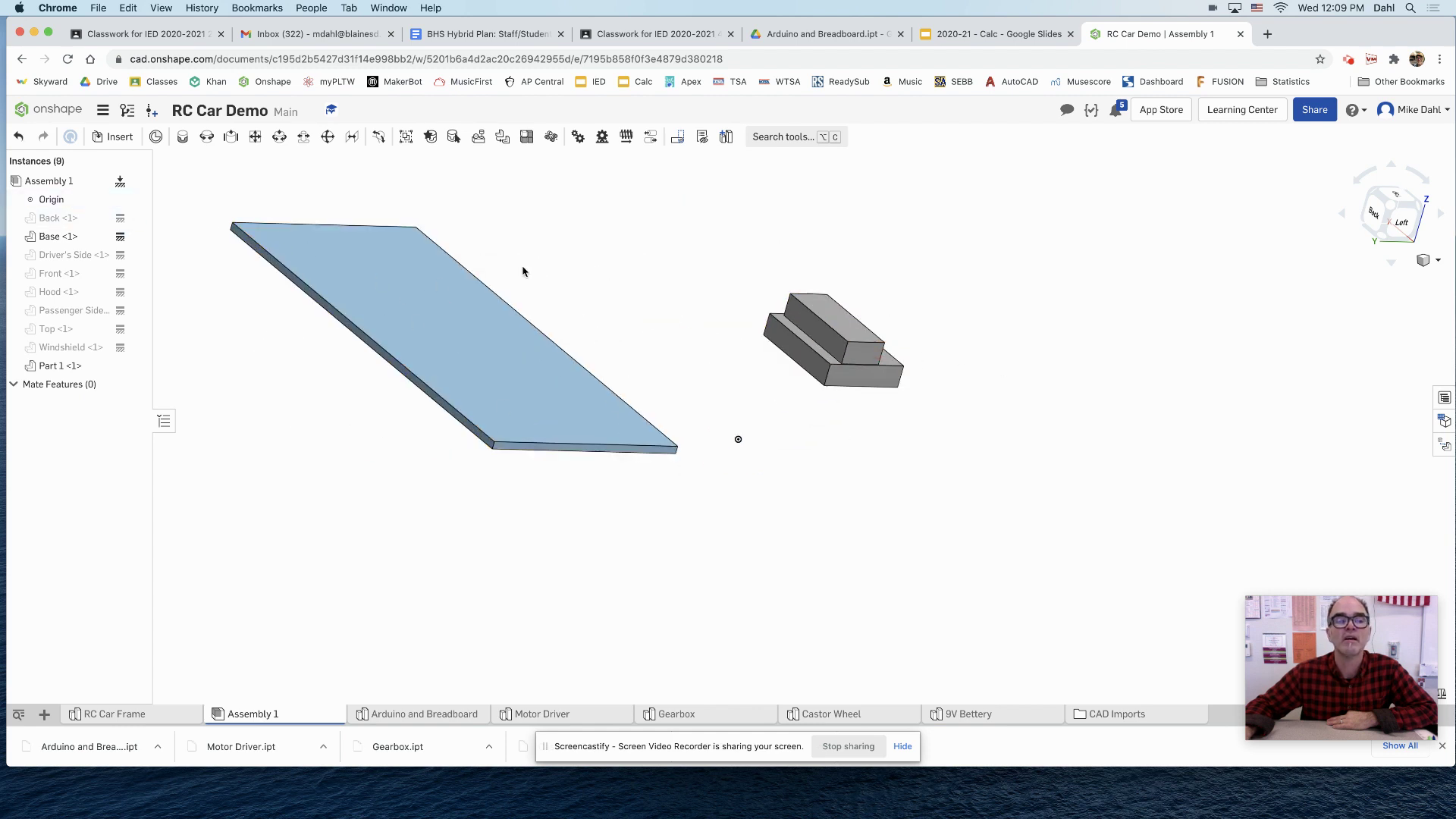
- Add a Fastened mate joining the centre of the Arduino and Breadboard part's underside to the centre of the base's upper face
{"action": "left_click", "coordinate": [183, 138]}
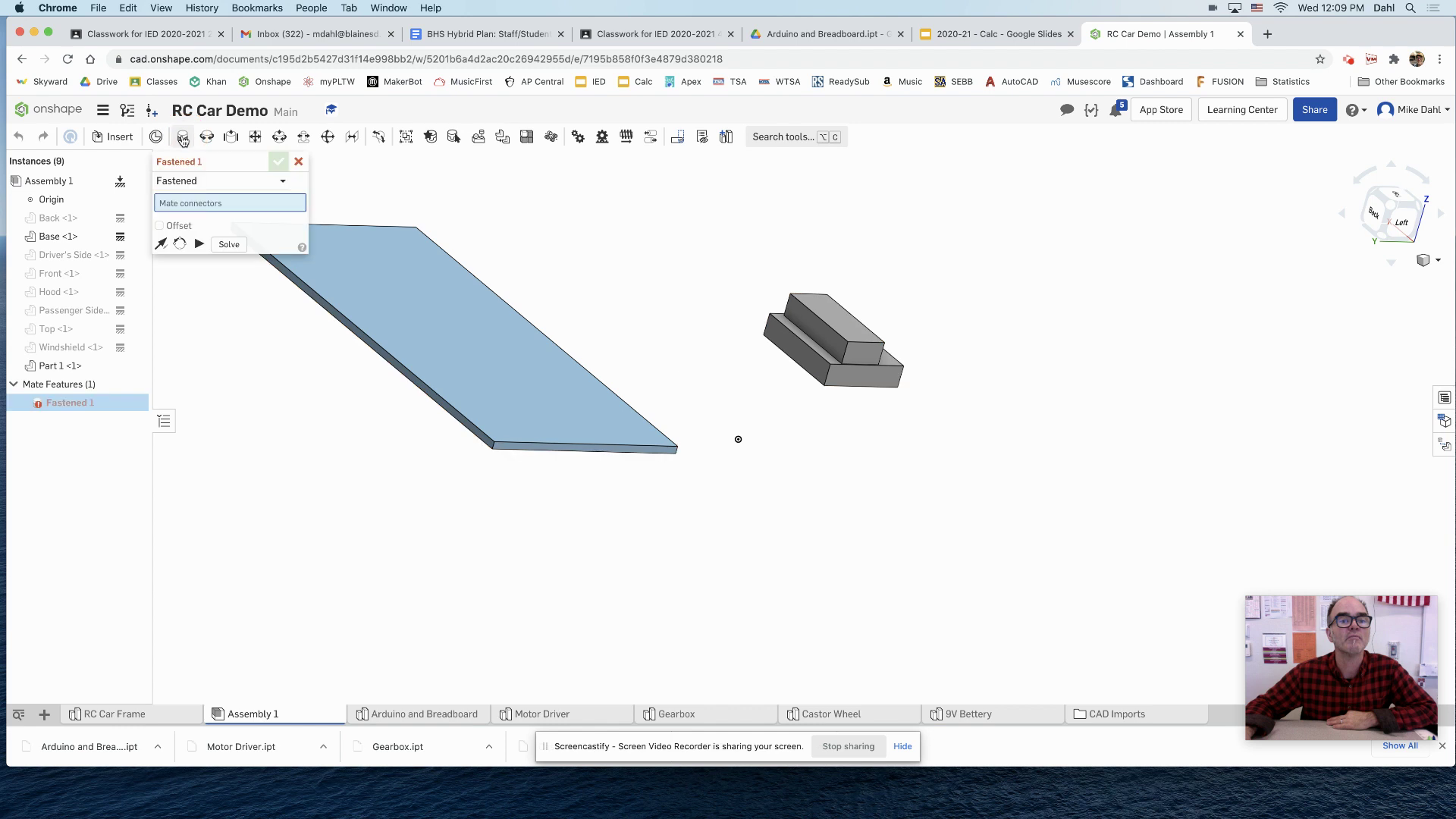
{"action": "right_click_drag", "start_coordinate": [738, 483], "coordinate": [777, 456]}
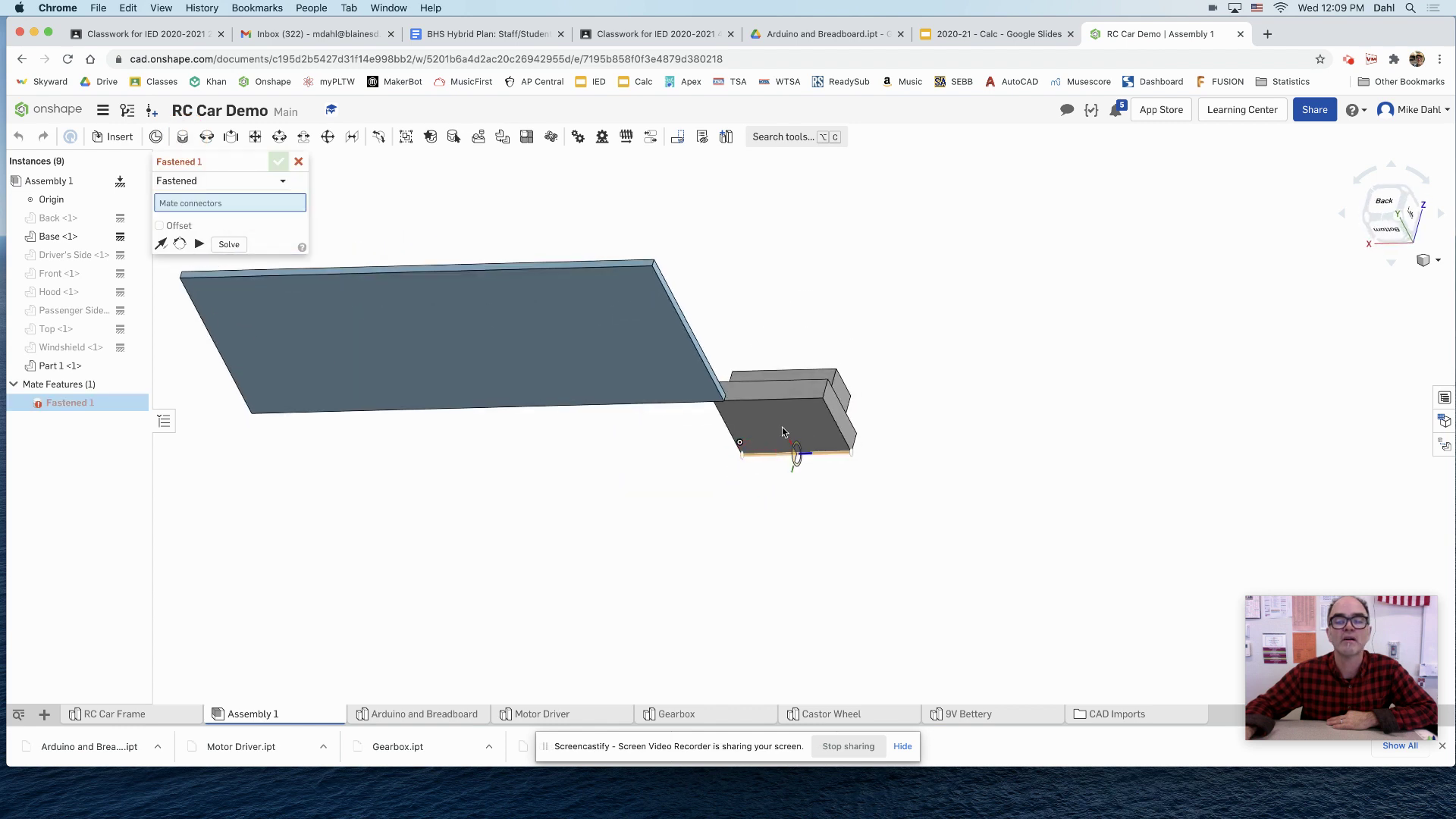
{"action": "scroll", "coordinate": [773, 431], "scroll_direction": "up", "scroll_amount": 3}
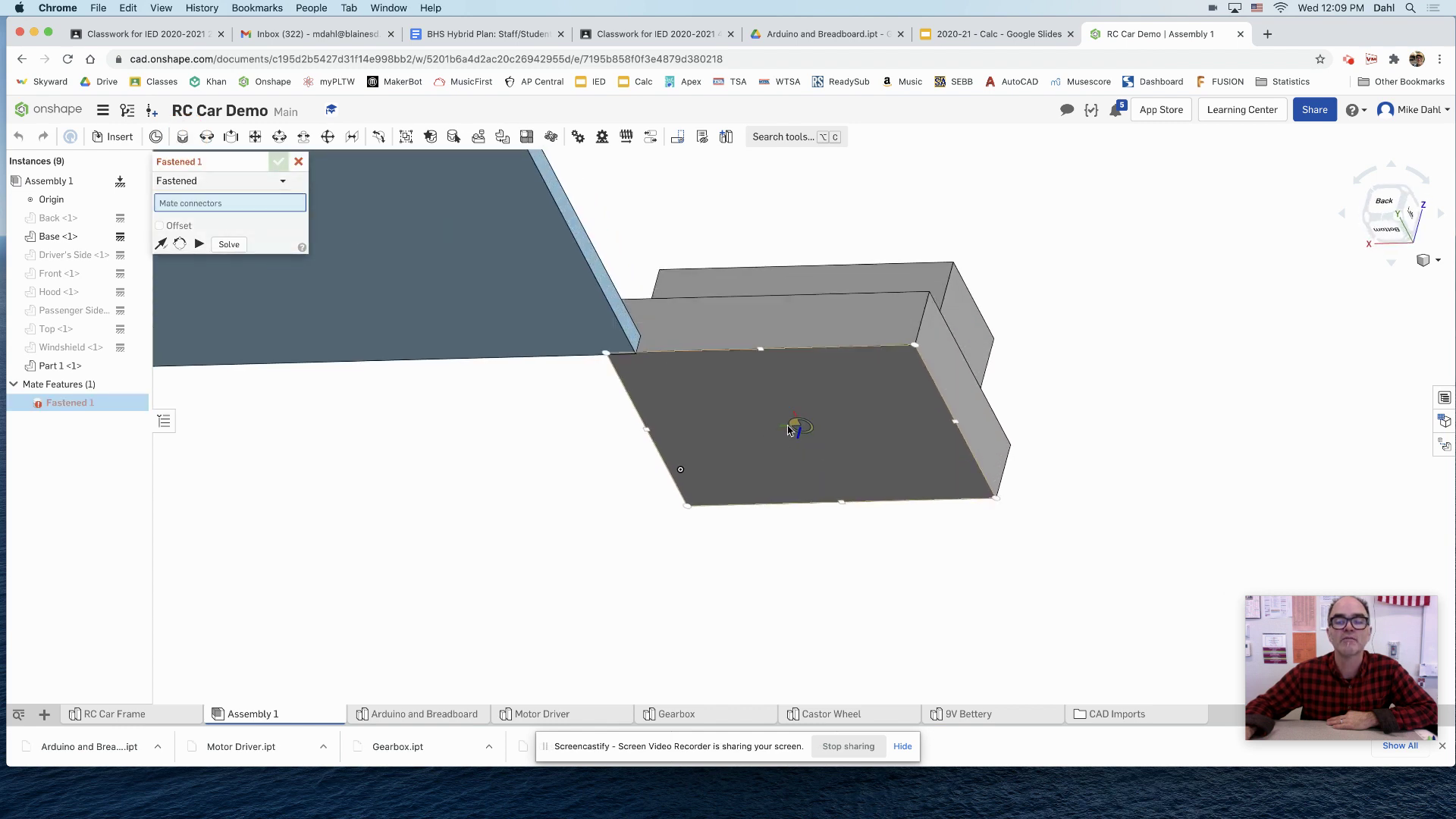
{"action": "left_click", "coordinate": [801, 433]}
{"action": "right_click_drag", "start_coordinate": [721, 455], "coordinate": [657, 562]}
{"action": "middle_click_drag", "start_coordinate": [583, 529], "coordinate": [1057, 425]}
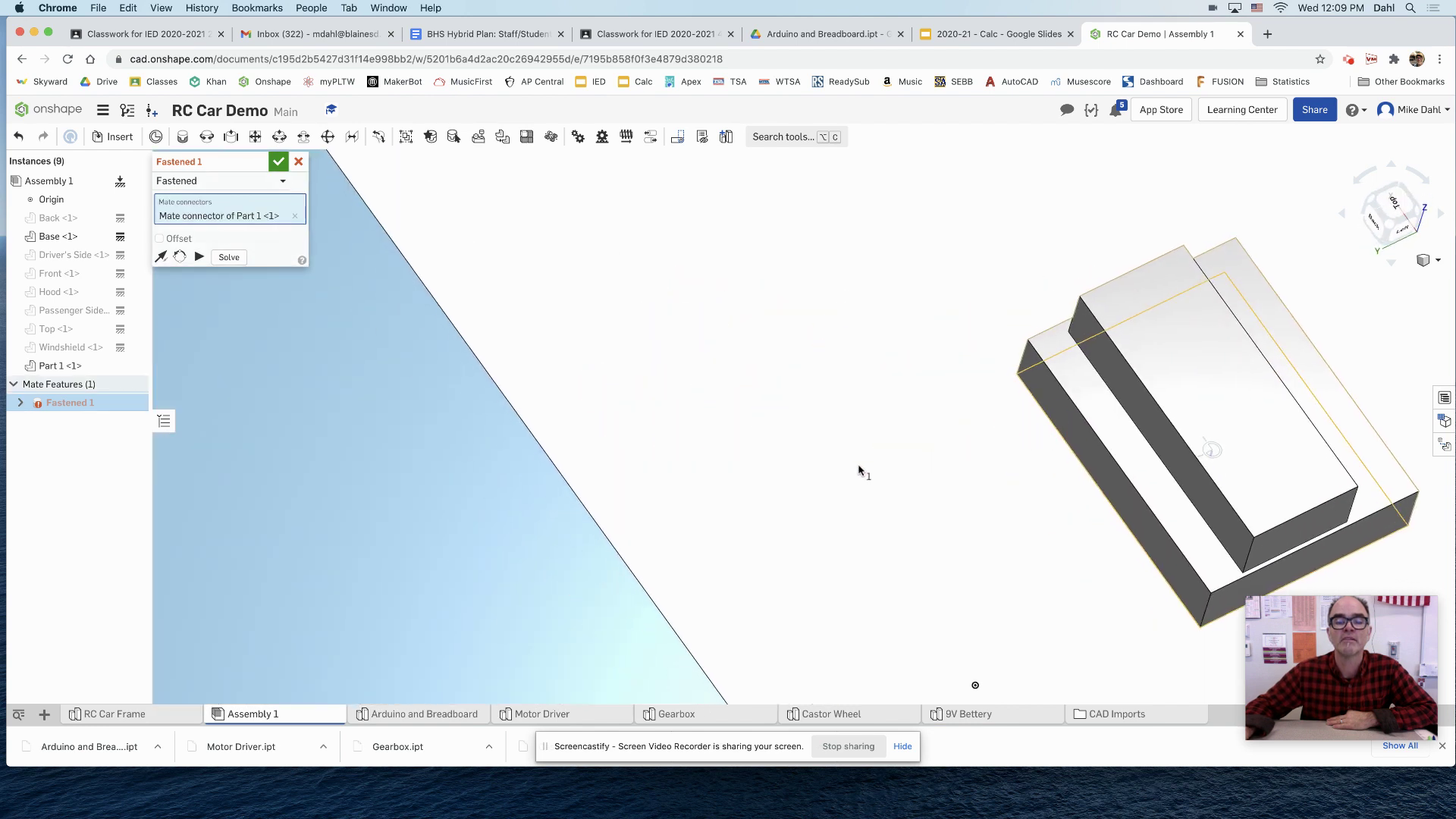
{"action": "scroll", "coordinate": [862, 472], "scroll_direction": "down", "scroll_amount": 5}
{"action": "right_click_drag", "start_coordinate": [862, 473], "coordinate": [843, 472]}
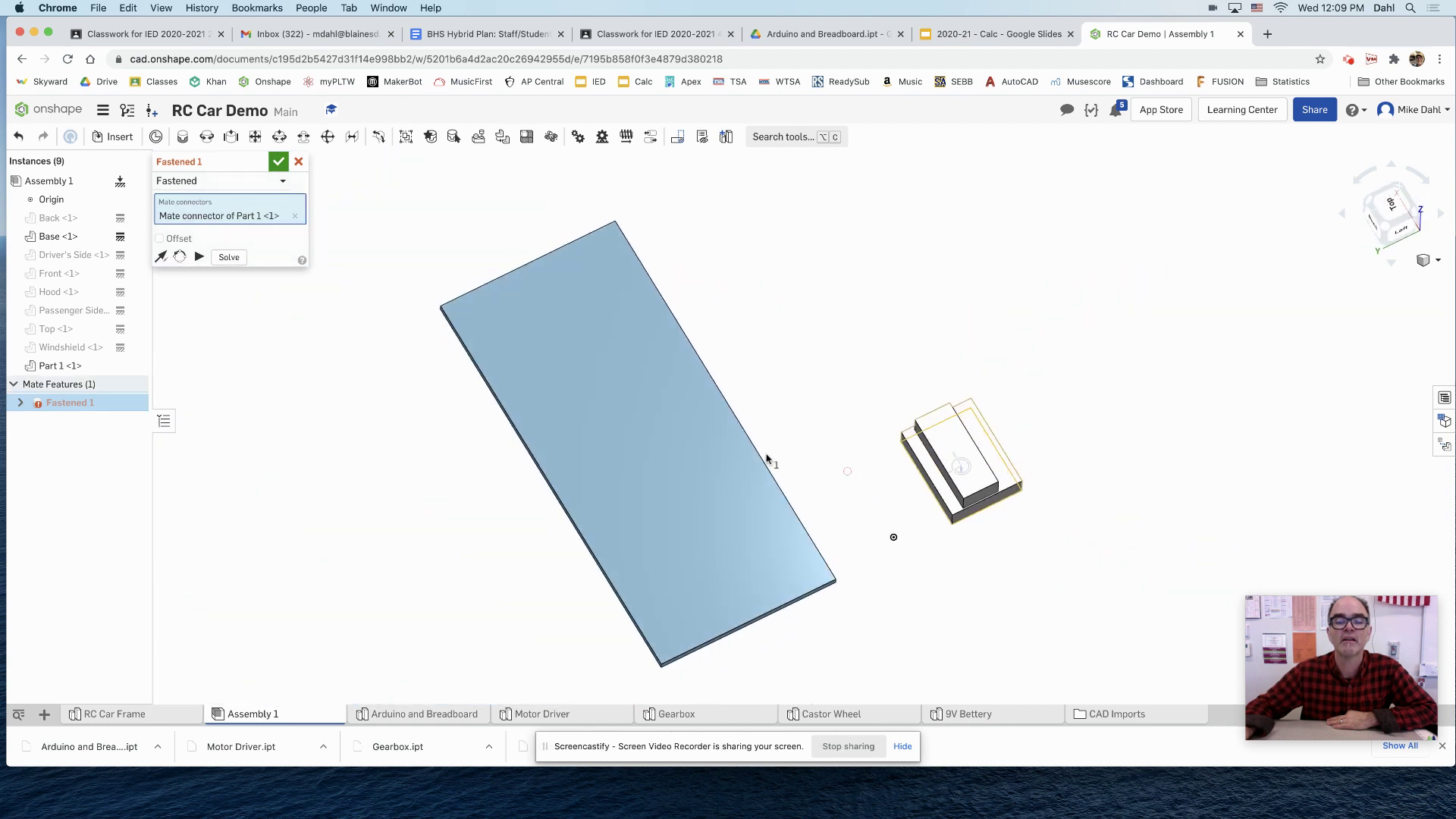
{"action": "left_click", "coordinate": [645, 445]}
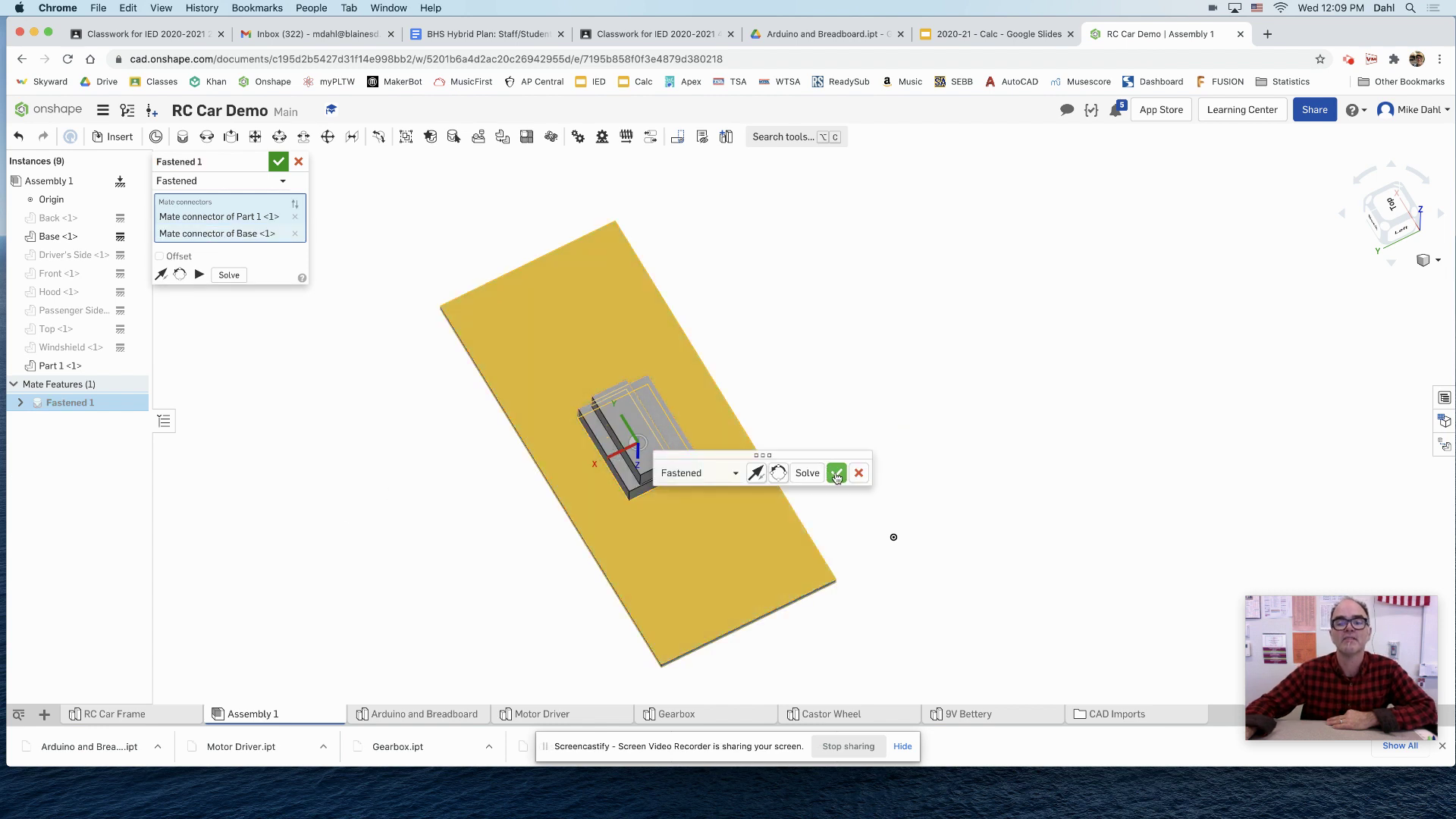
{"action": "key", "text": "Return"}
{"action": "right_click_drag", "start_coordinate": [464, 553], "coordinate": [416, 508]}
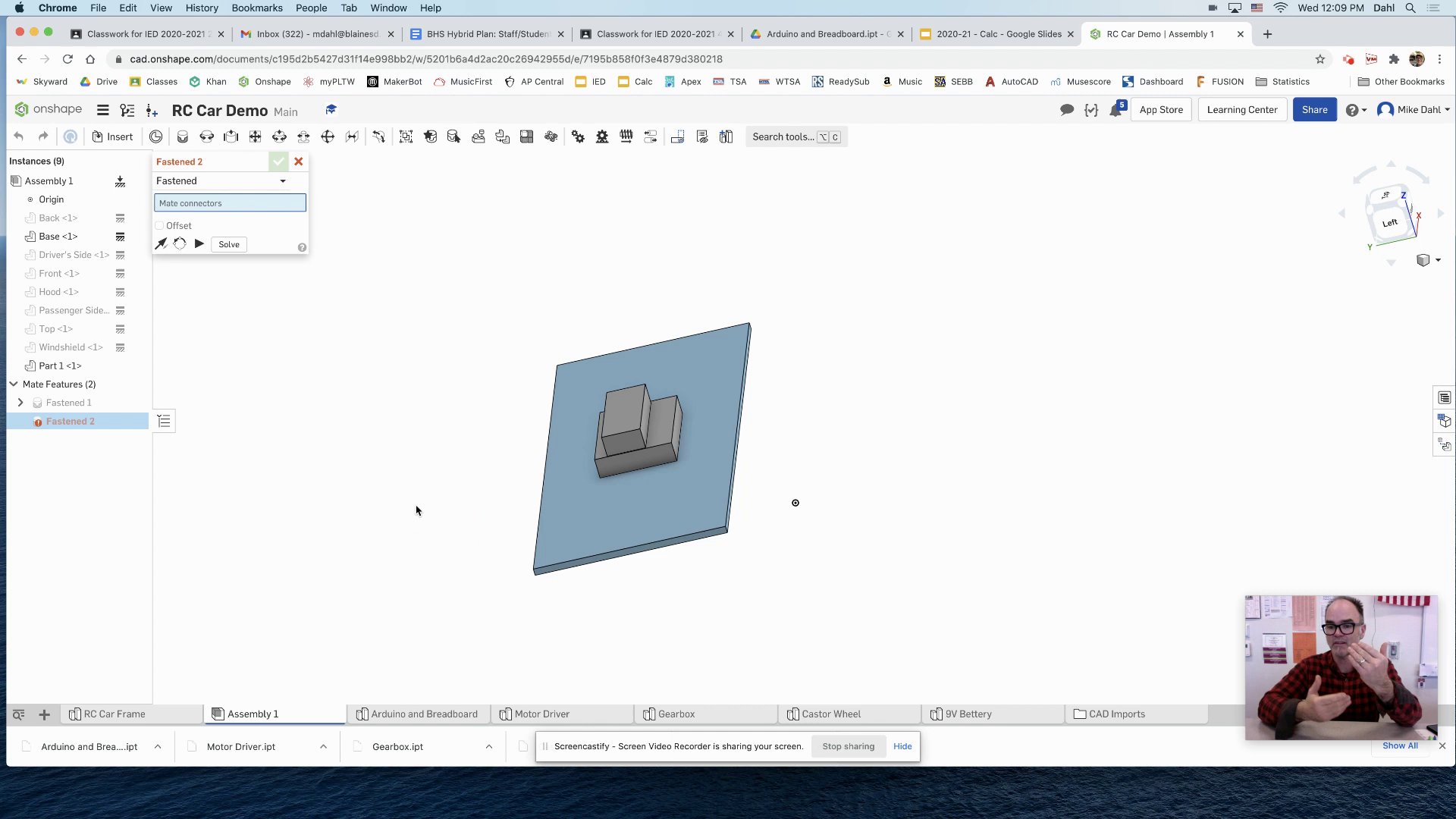
{"action": "mouse_move", "coordinate": [478, 503]}
{"action": "right_mouse_down"}
{"action": "mouse_move", "coordinate": [464, 493]}
{"action": "mouse_move", "coordinate": [497, 494]}
{"action": "right_mouse_up"}
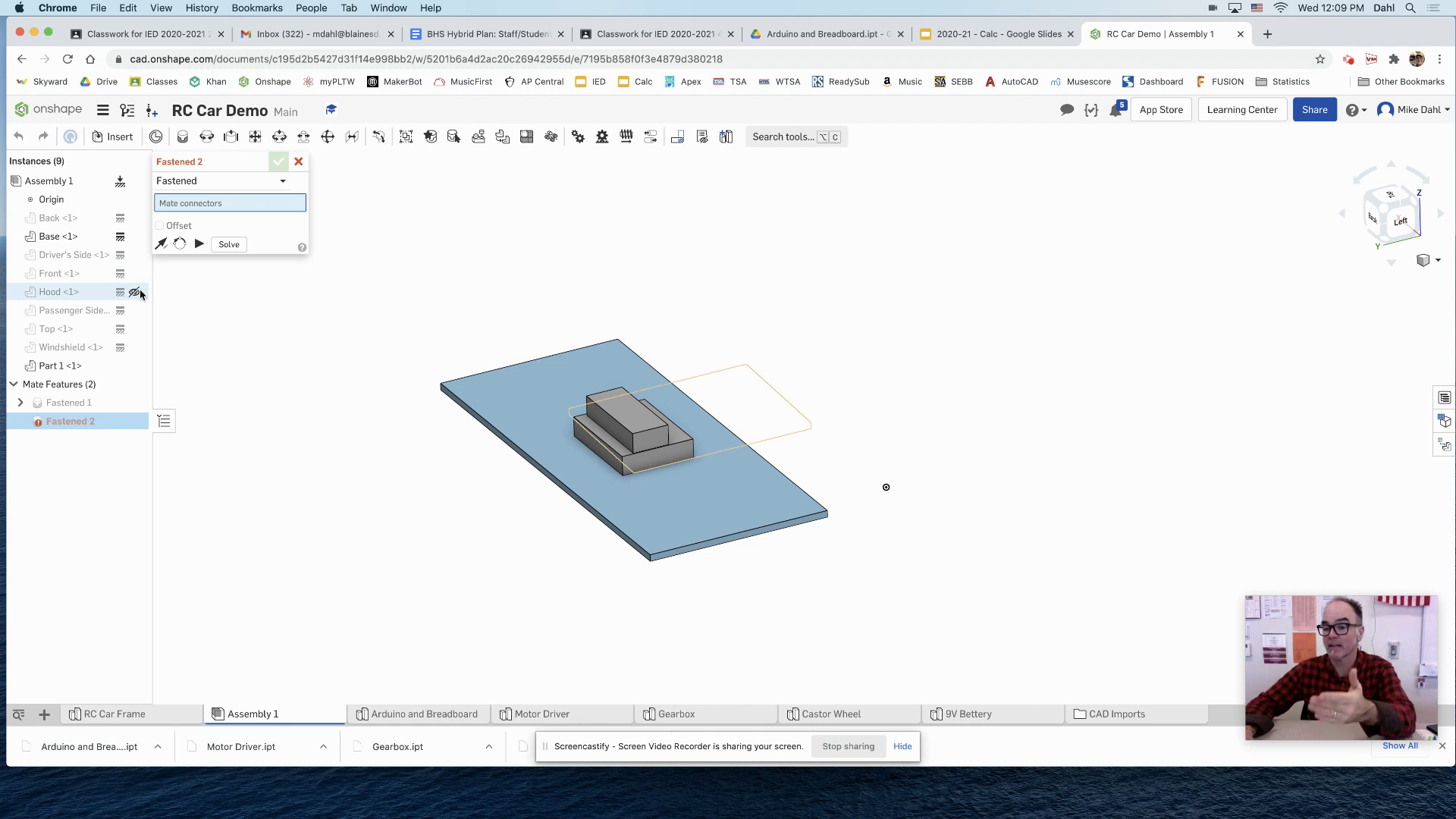
{"action": "mouse_move", "coordinate": [184, 165]}
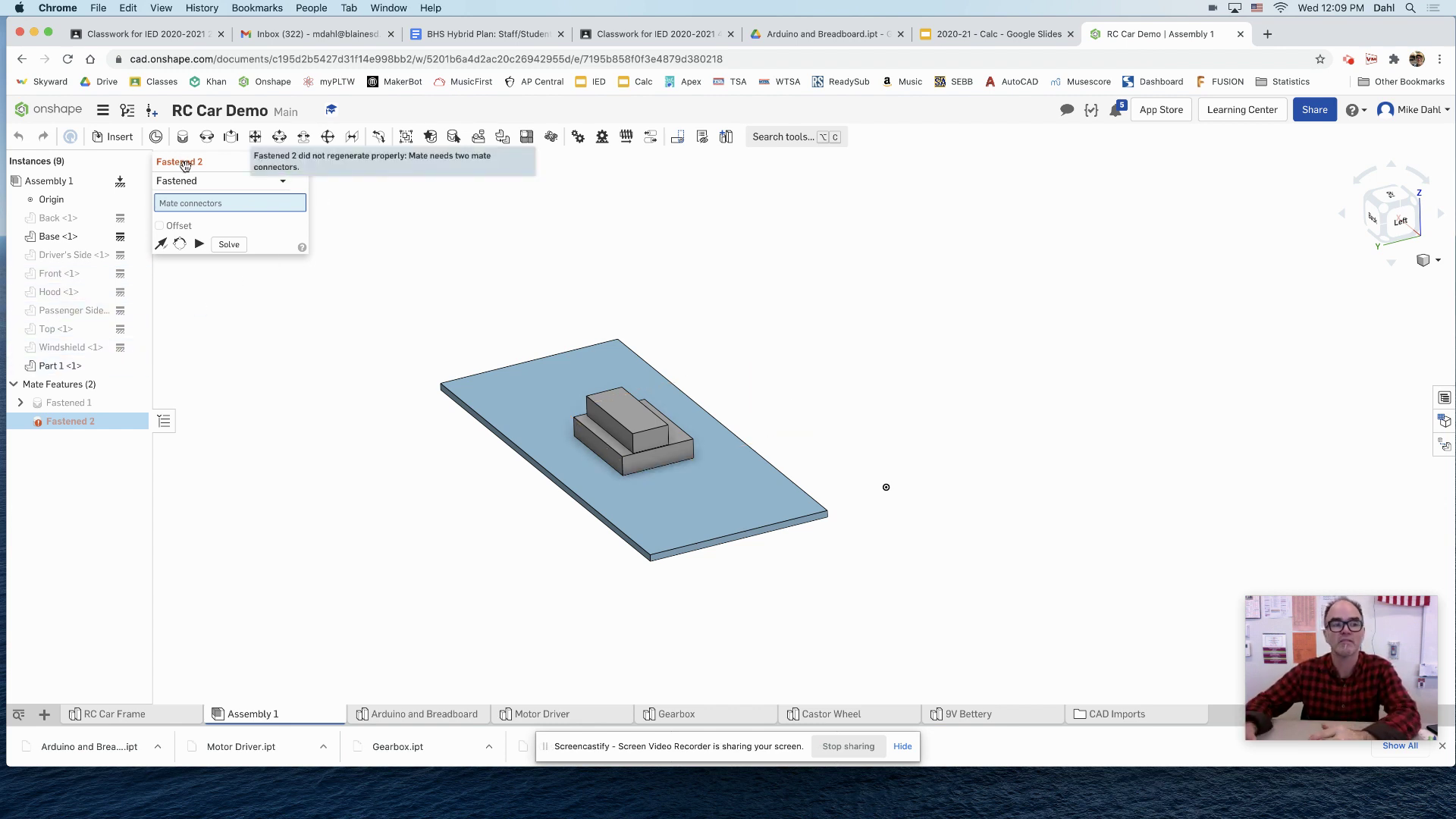
{"action": "left_click", "coordinate": [297, 162]}
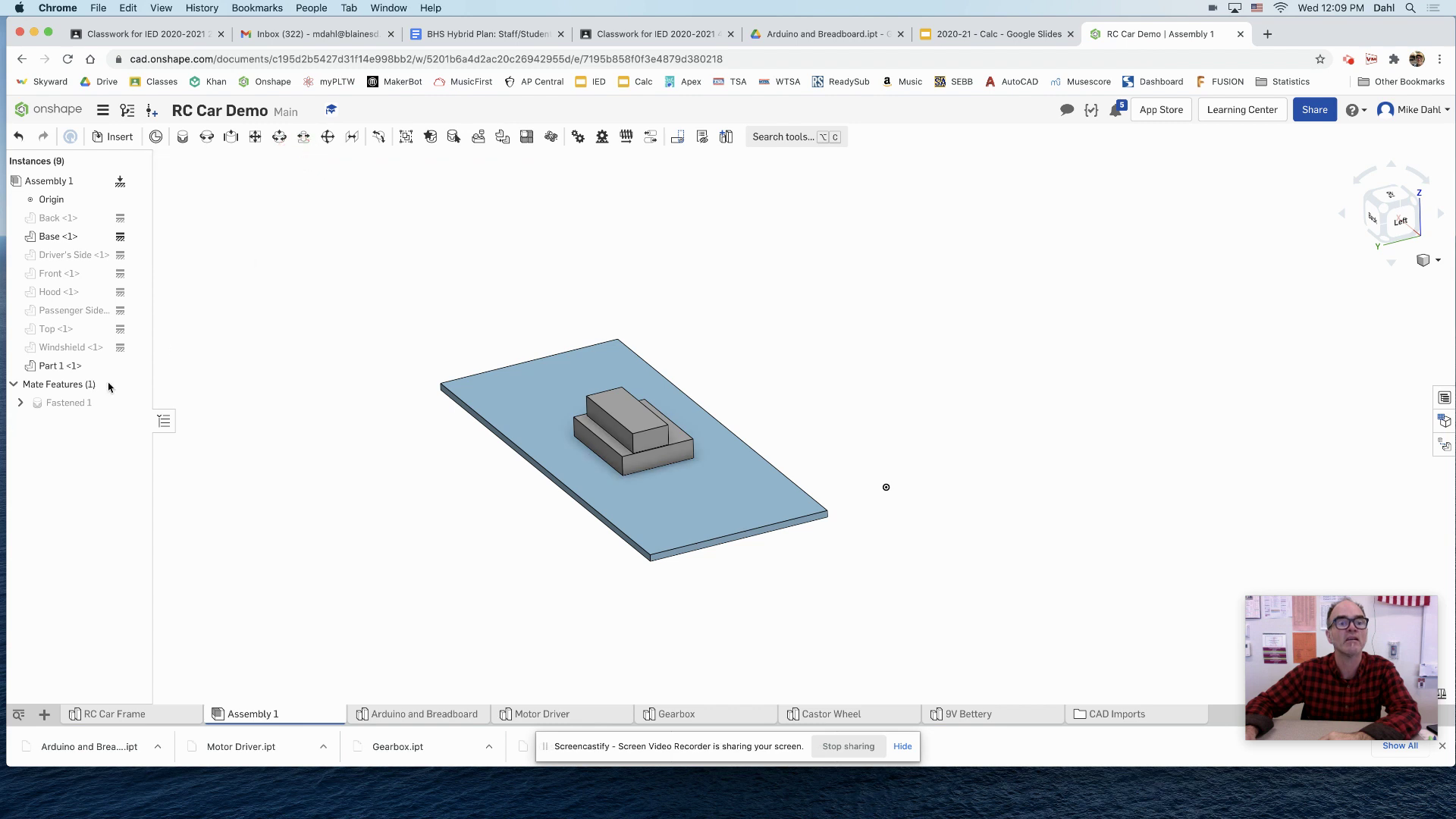
- Edit the Fastened mate between the Arduino part and the base, enabling its offset with an X distance of 1 in
{"action": "double_click", "coordinate": [60, 404]}
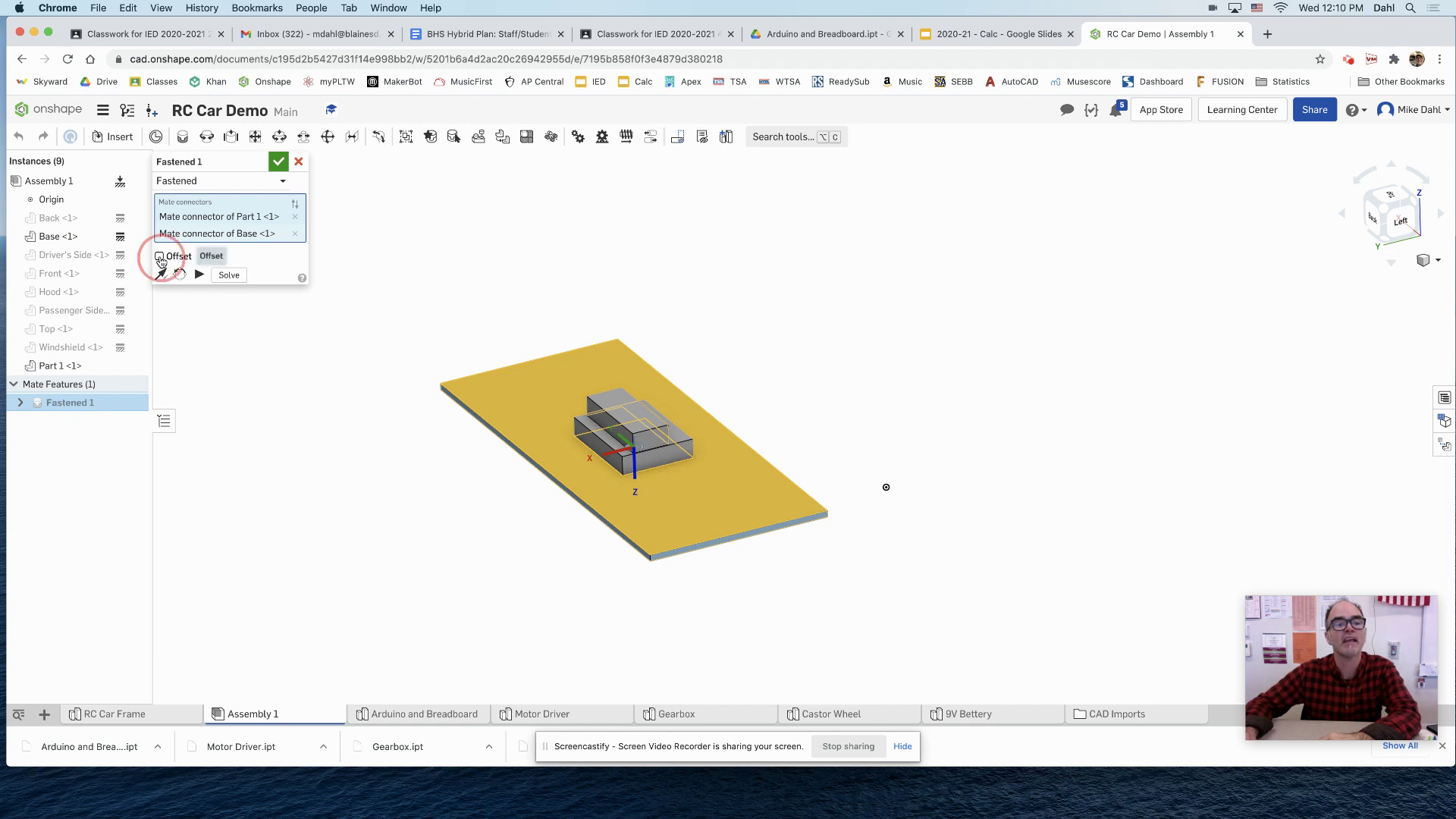
{"action": "left_click", "coordinate": [159, 256]}
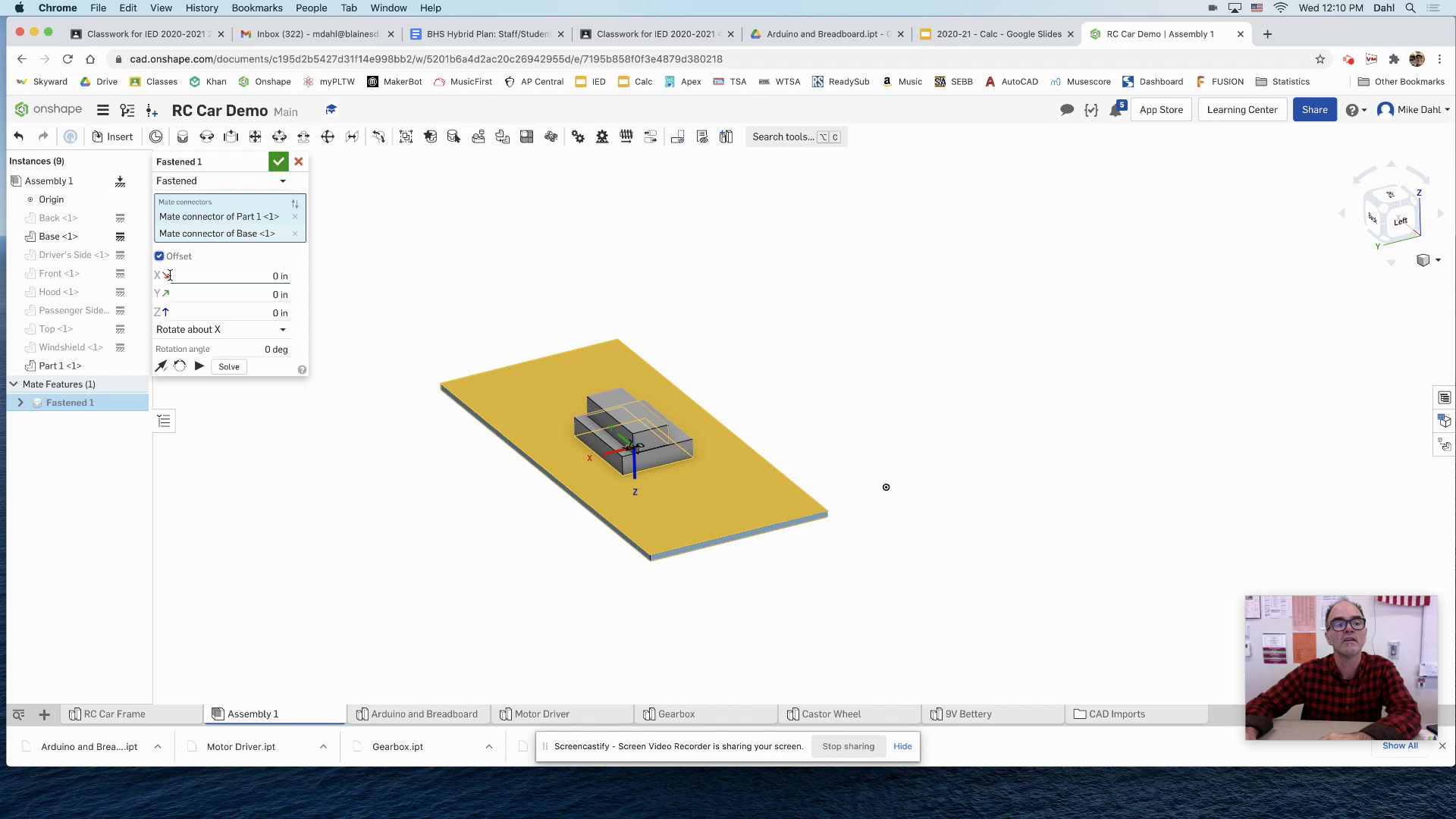
{"action": "left_click", "coordinate": [257, 276]}
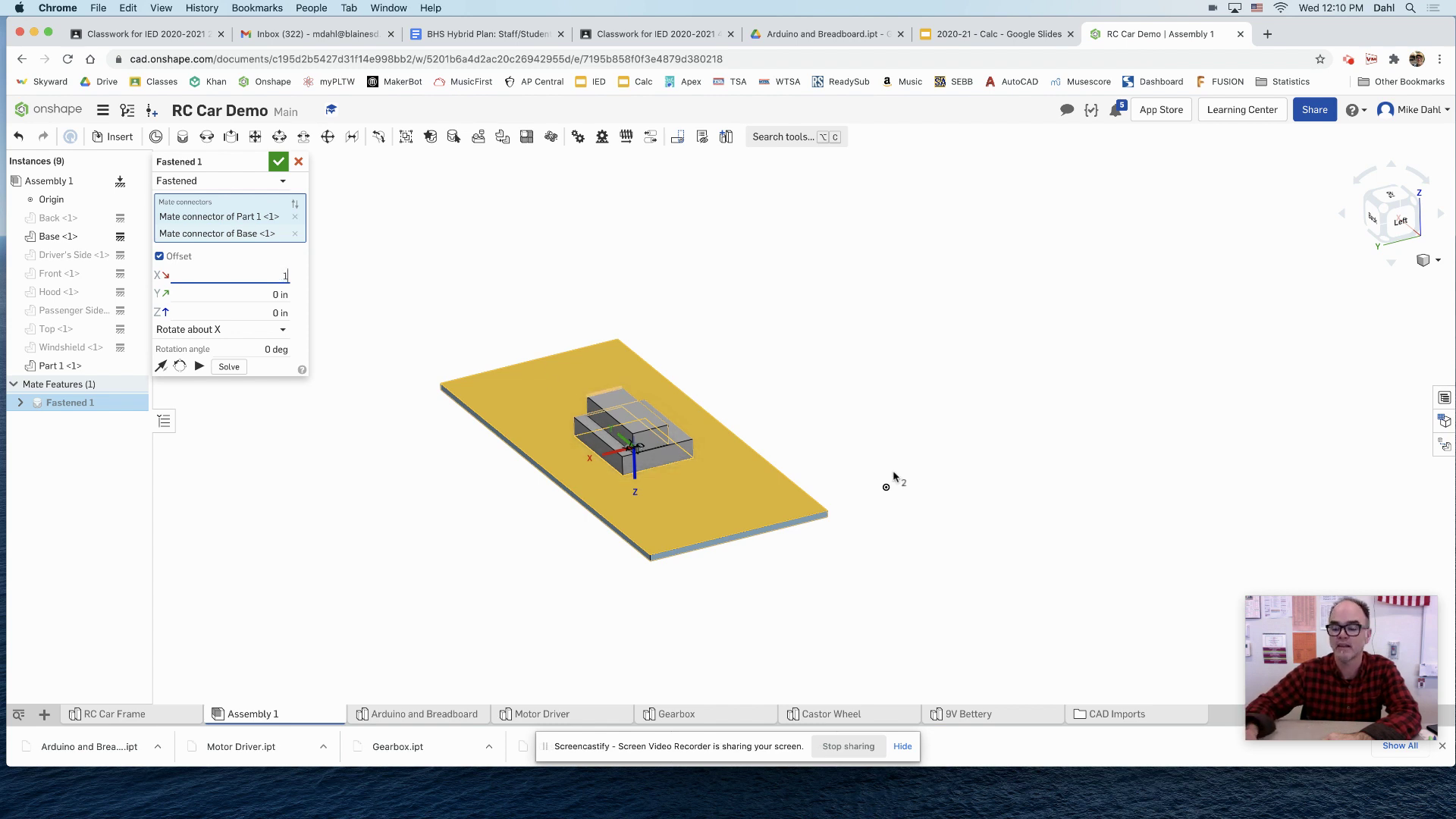
{"action": "key", "text": "Return"}
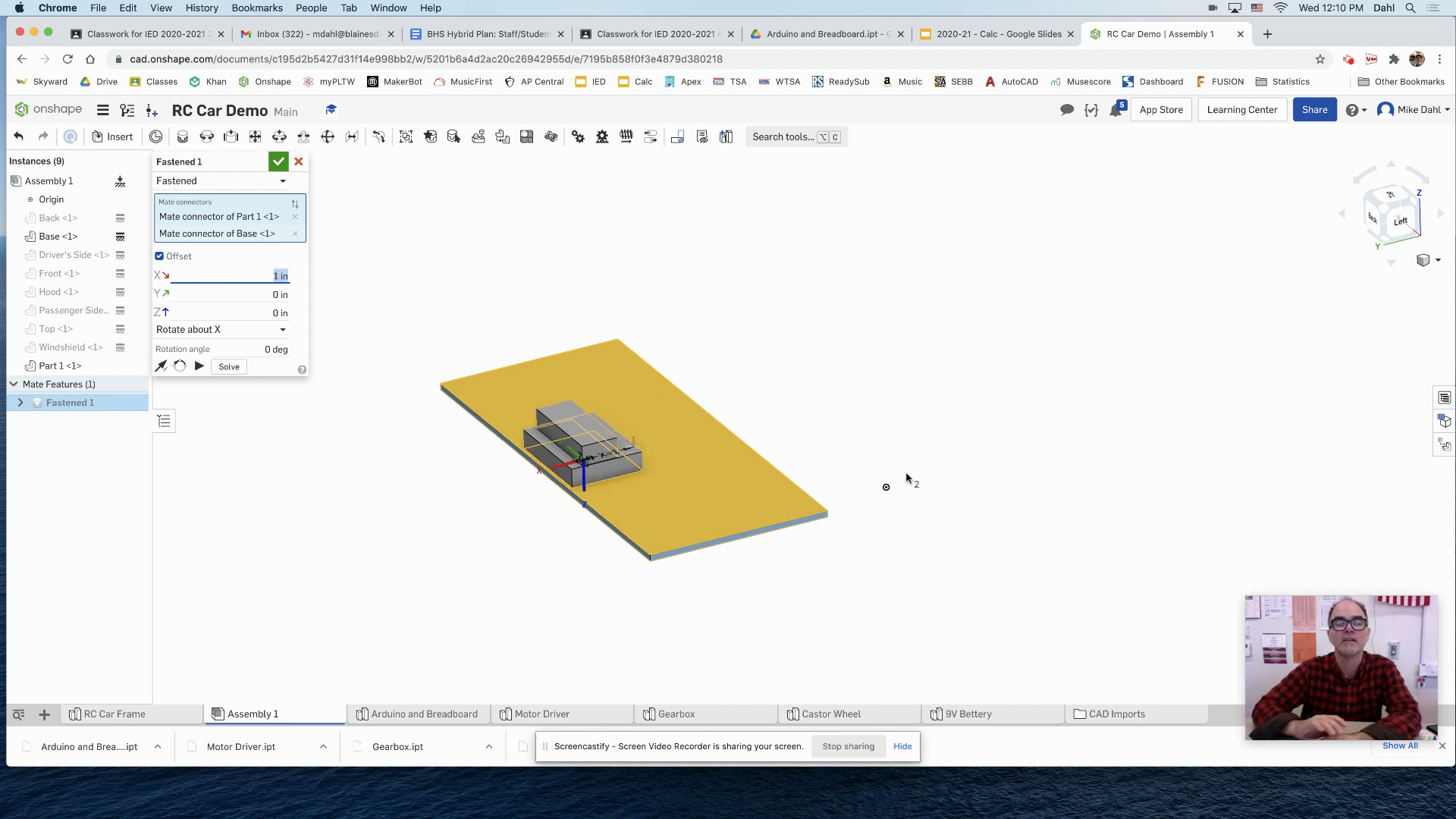
- Show the driver's side and passenger side panels again alongside the base and the Arduino part
{"action": "right_click_drag", "start_coordinate": [656, 497], "coordinate": [647, 558]}
{"action": "right_click_drag", "start_coordinate": [650, 492], "coordinate": [584, 348]}
{"action": "left_click", "coordinate": [133, 256]}
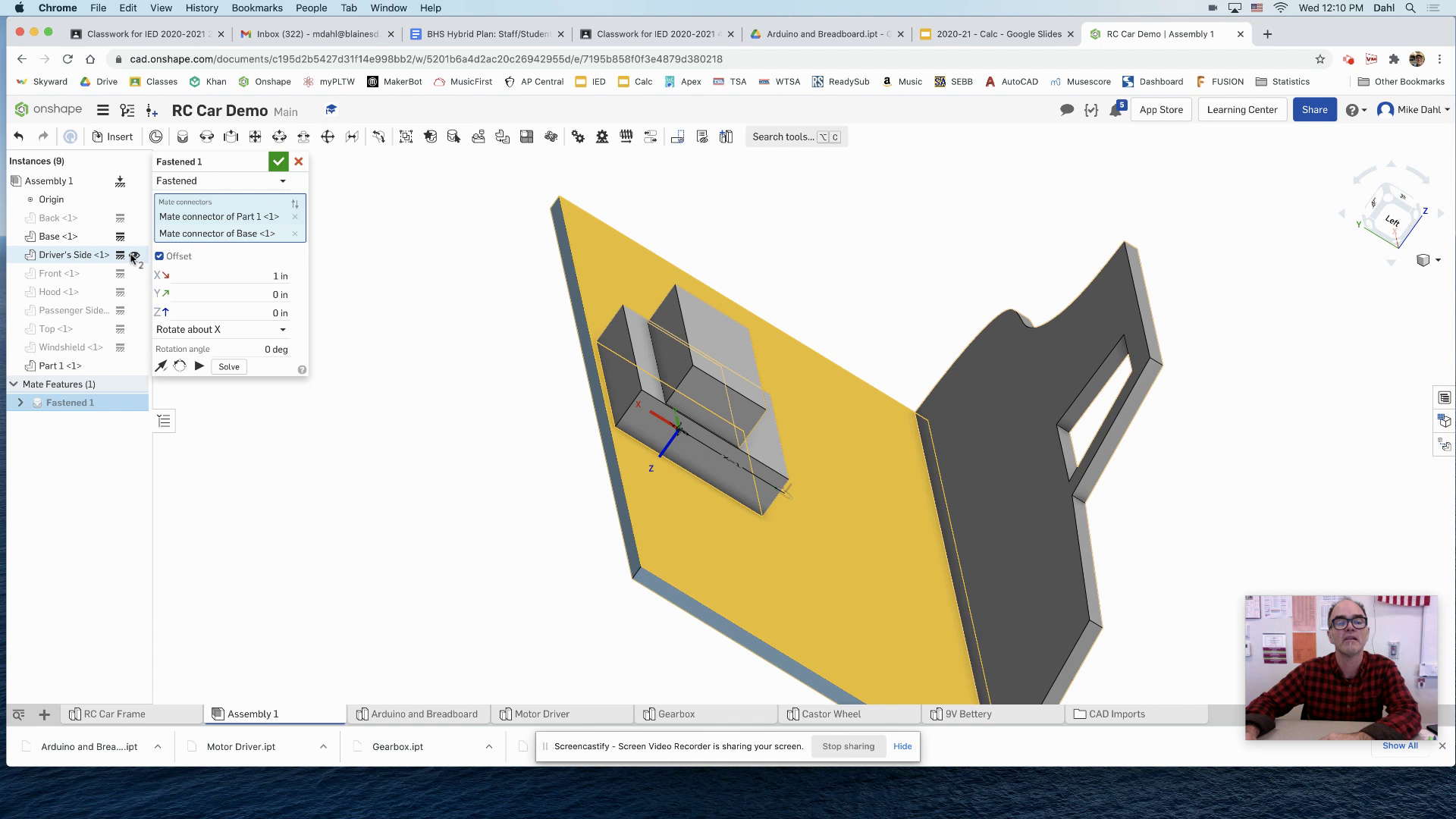
{"action": "left_click", "coordinate": [134, 310]}
{"action": "left_click", "coordinate": [295, 355]}
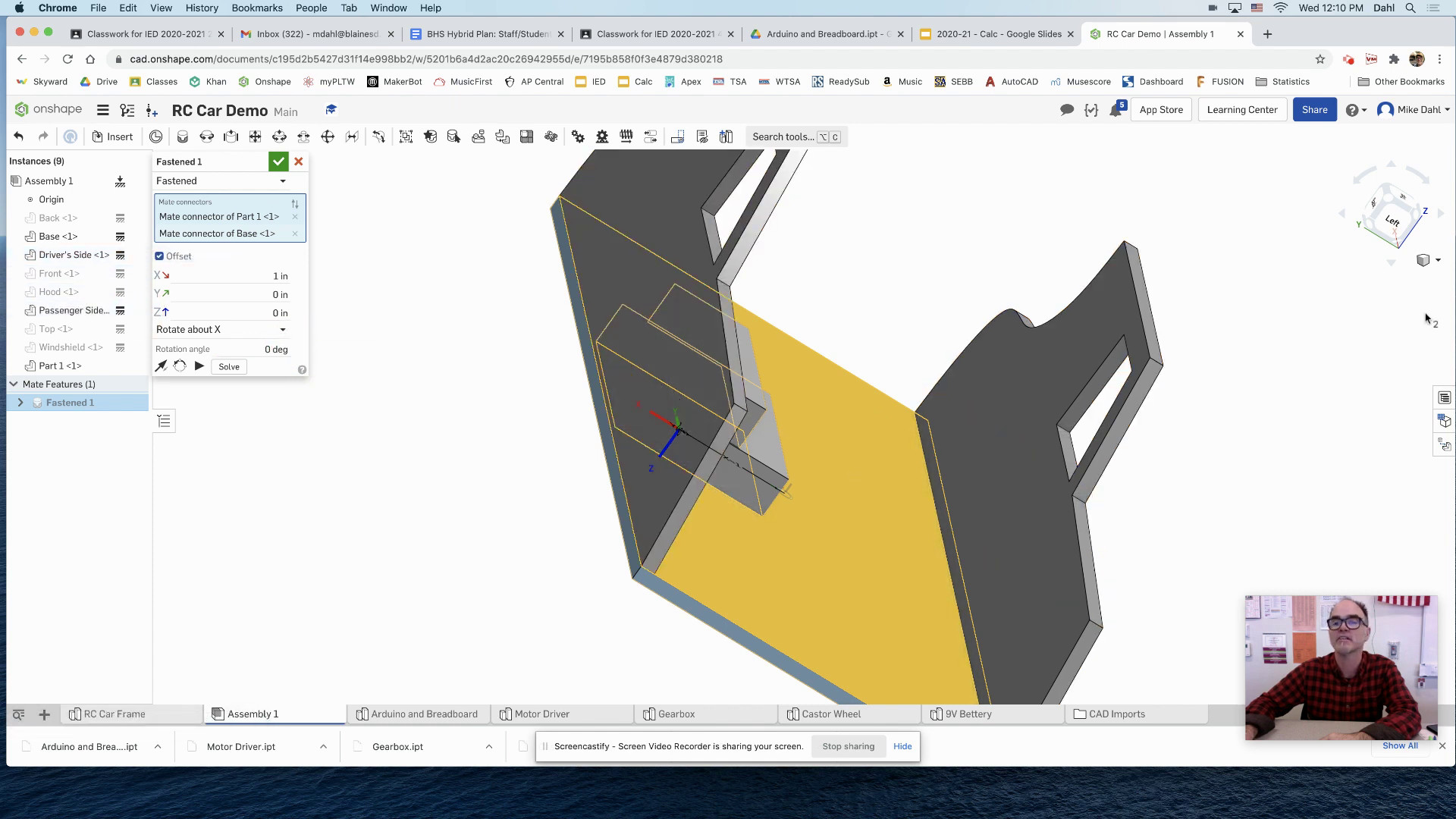
- Check the Arduino part against the side panel in the left view and set the mate's X offset to 0.8 in
{"action": "left_click", "coordinate": [1393, 222]}
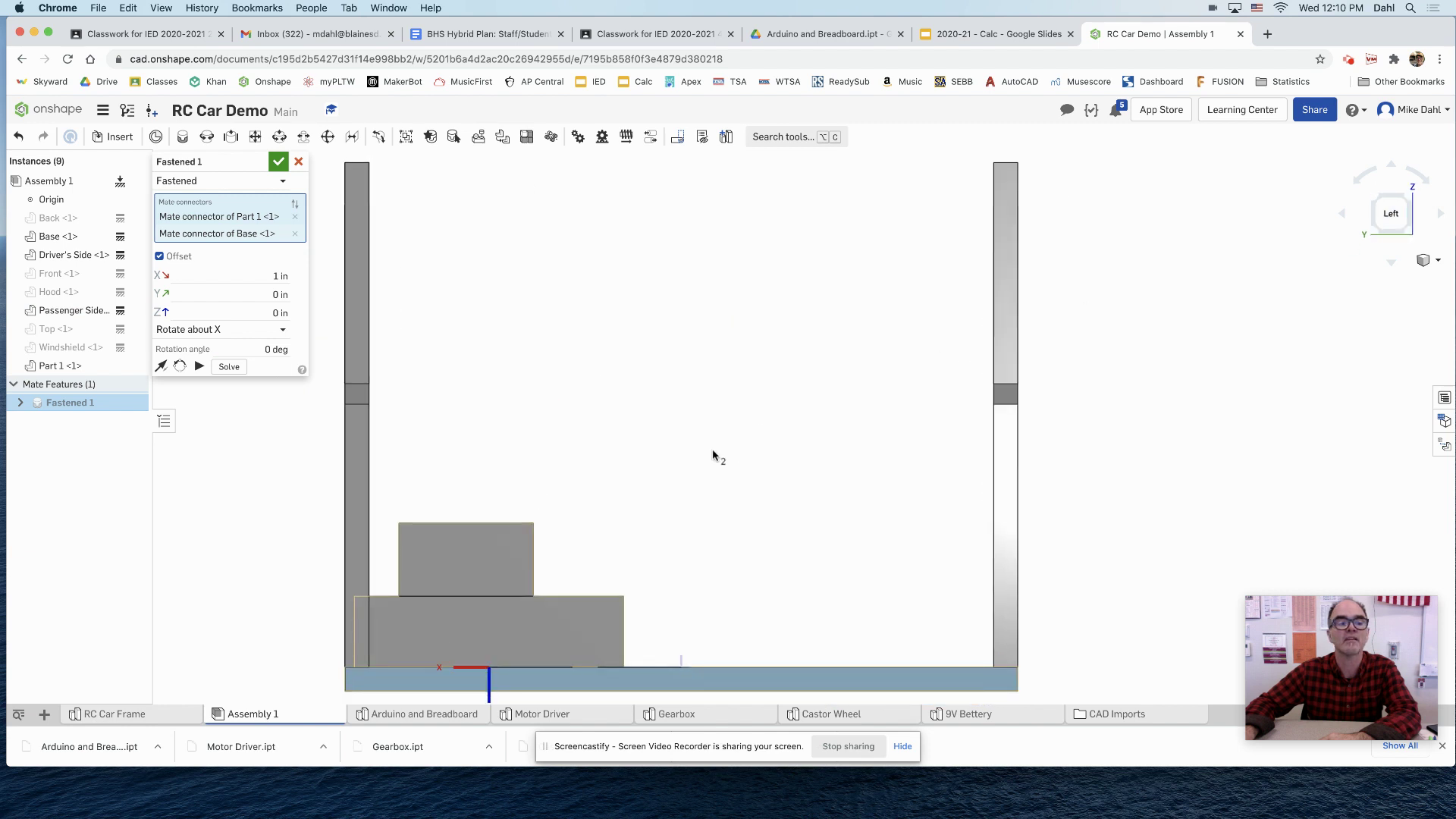
{"action": "middle_click_drag", "start_coordinate": [517, 529], "coordinate": [720, 369]}
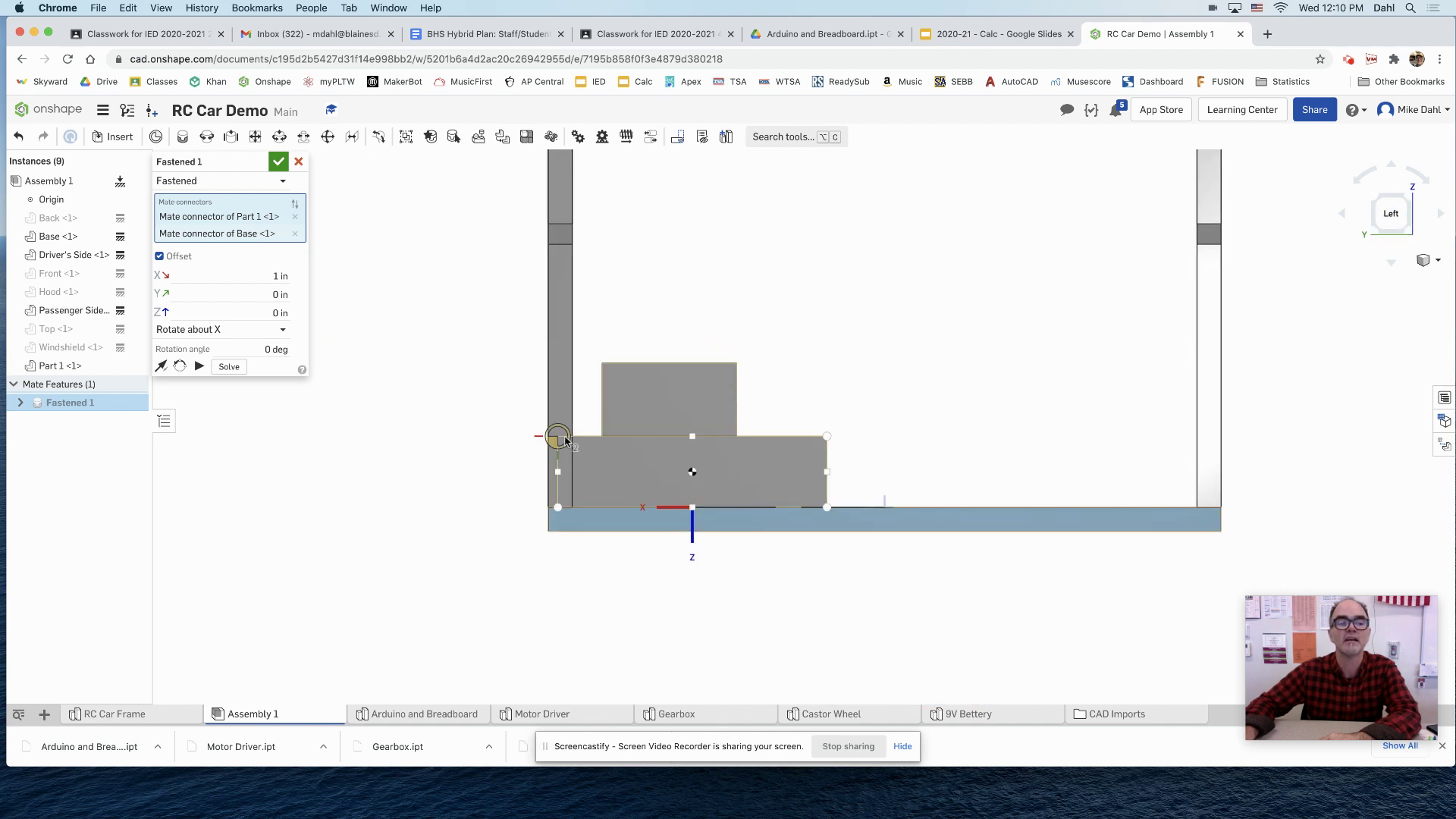
{"action": "left_click", "coordinate": [274, 276]}
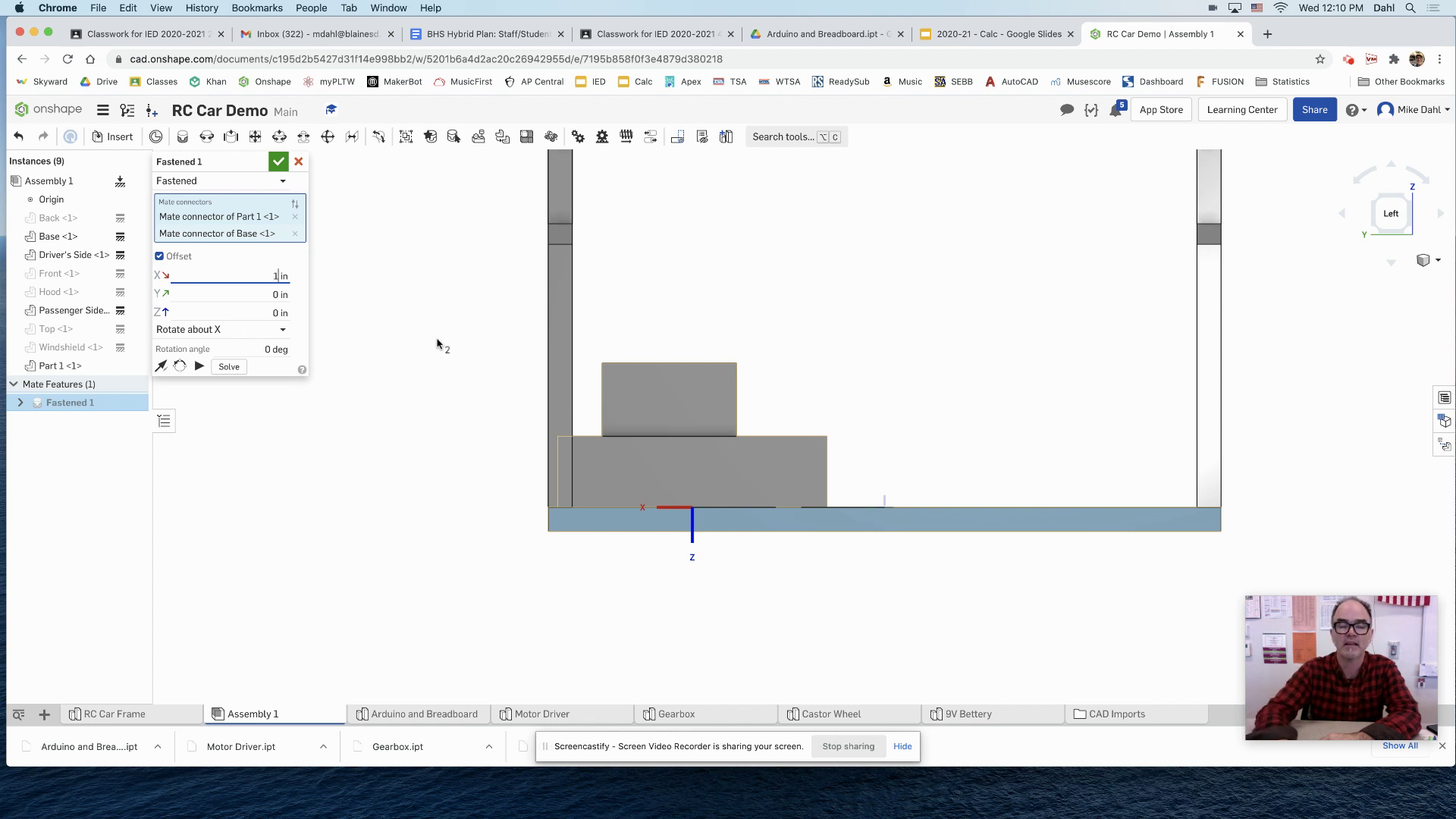
{"action": "type", "text": "0.8"}
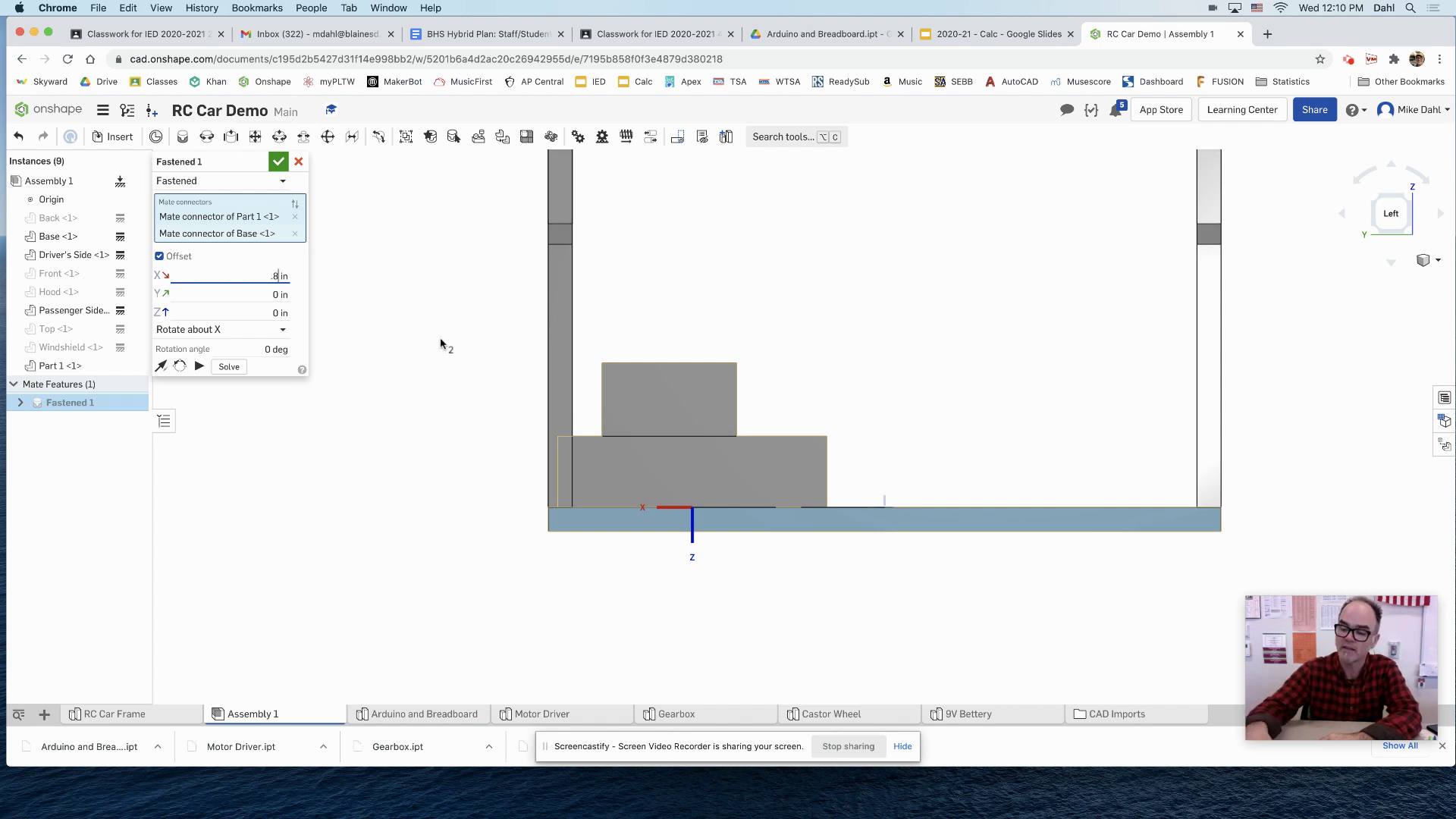
{"action": "key", "text": "Return"}
{"action": "right_click_drag", "start_coordinate": [945, 403], "coordinate": [908, 422]}
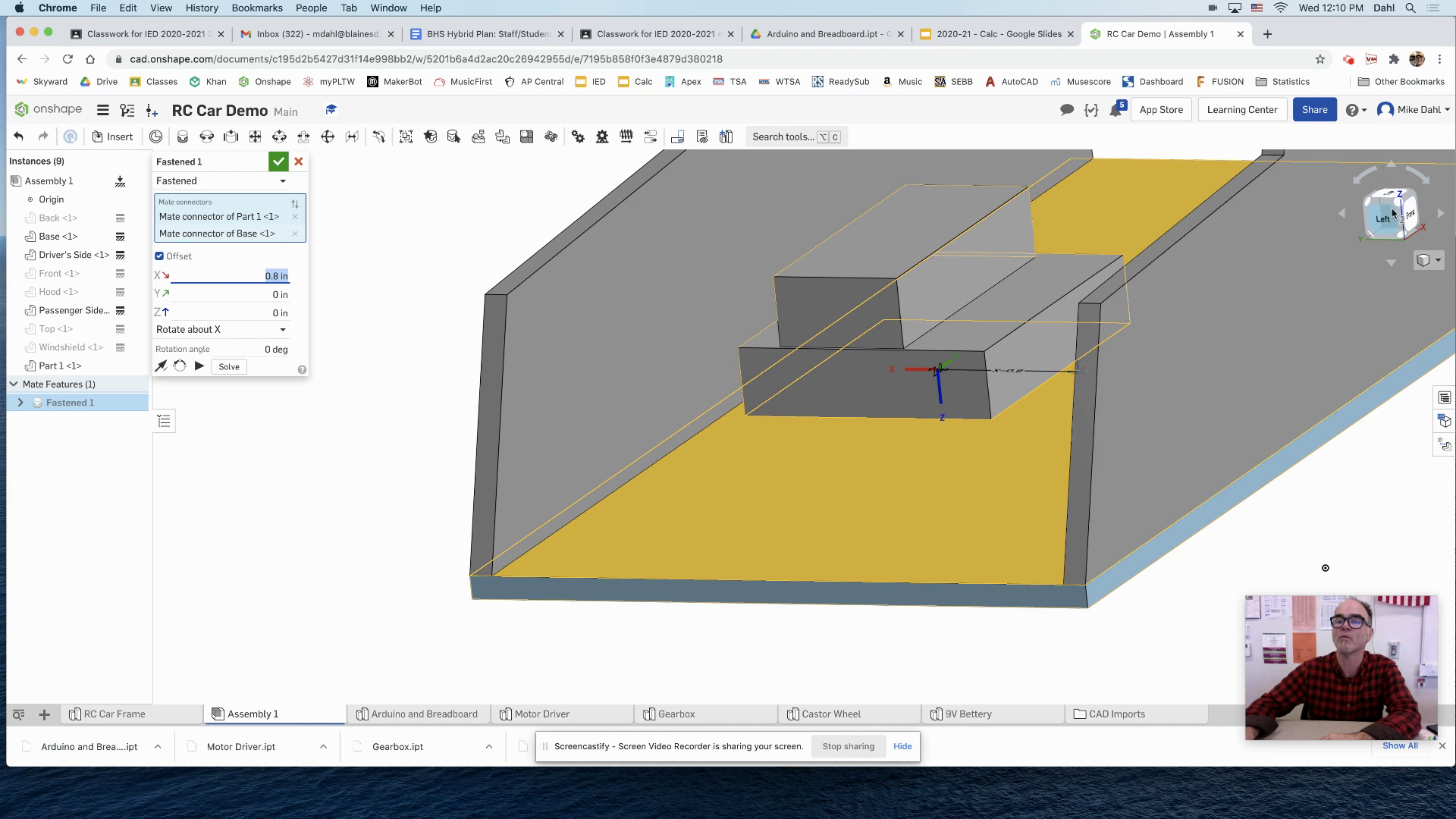
- Set the mate's Y offset to 2 in from the top view and accept the edited Fastened mate
{"action": "key", "text": "shift+5"}
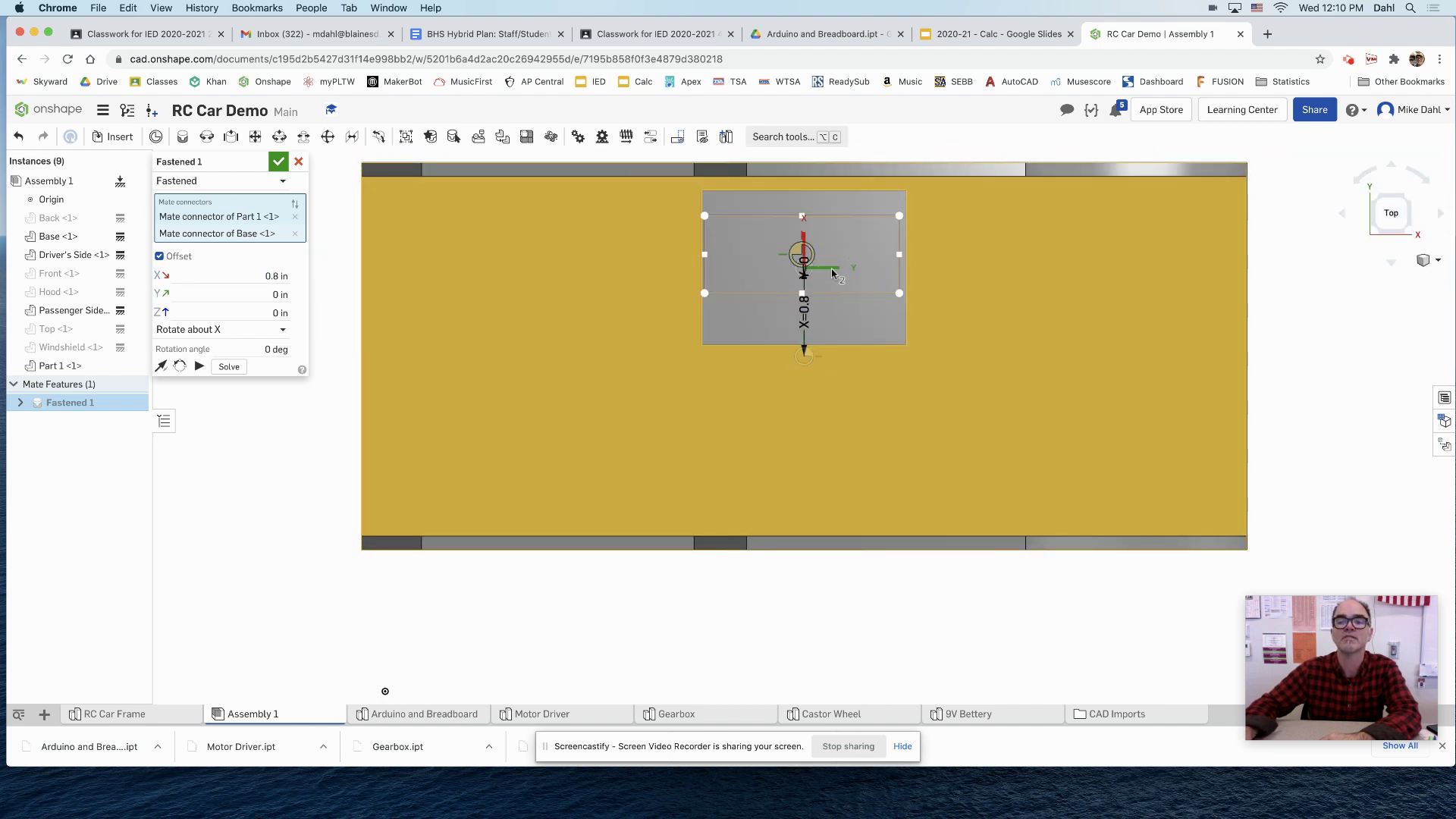
{"action": "left_click", "coordinate": [233, 293]}
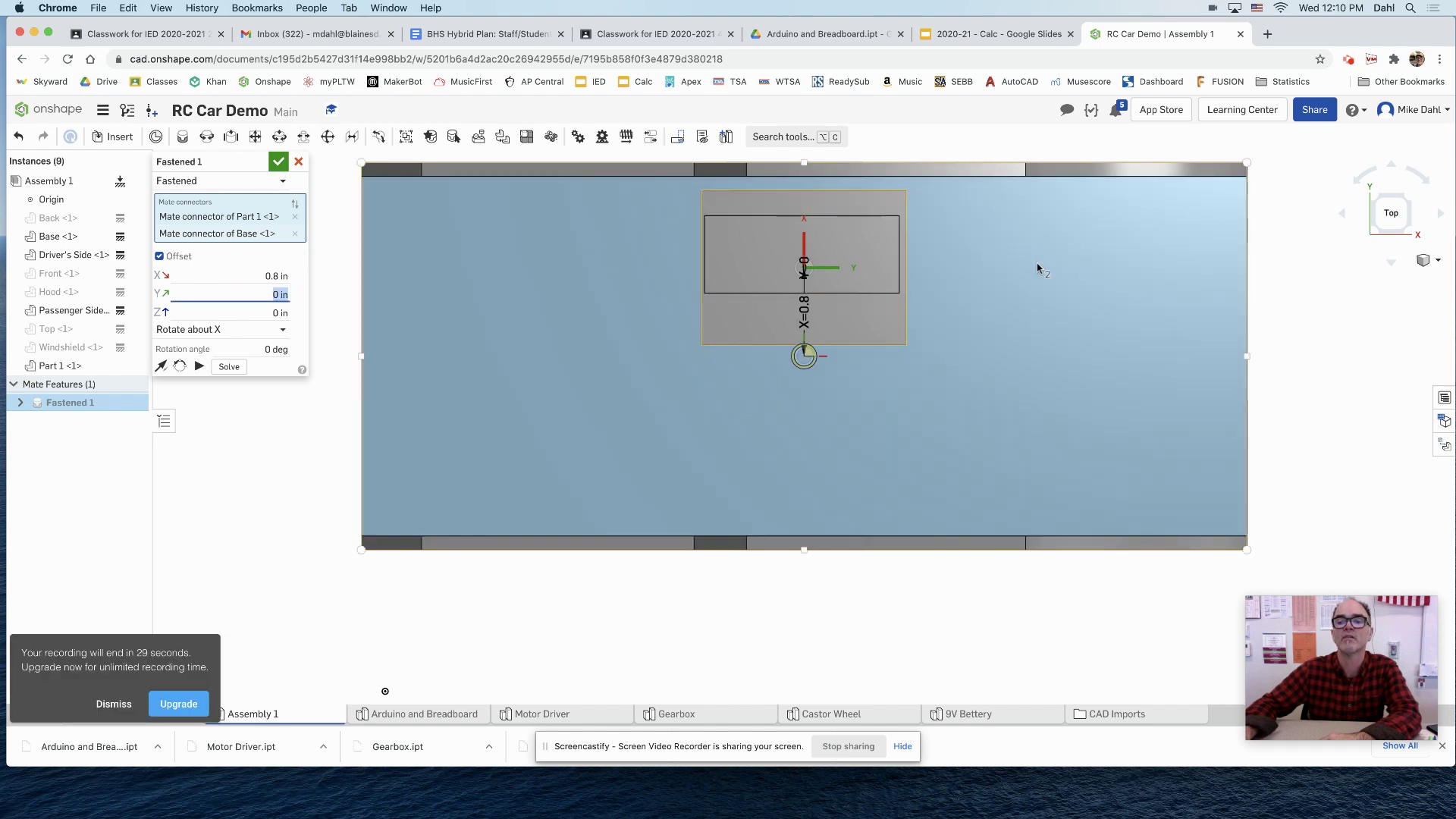
{"action": "type", "text": "2"}
{"action": "key", "text": "Return"}
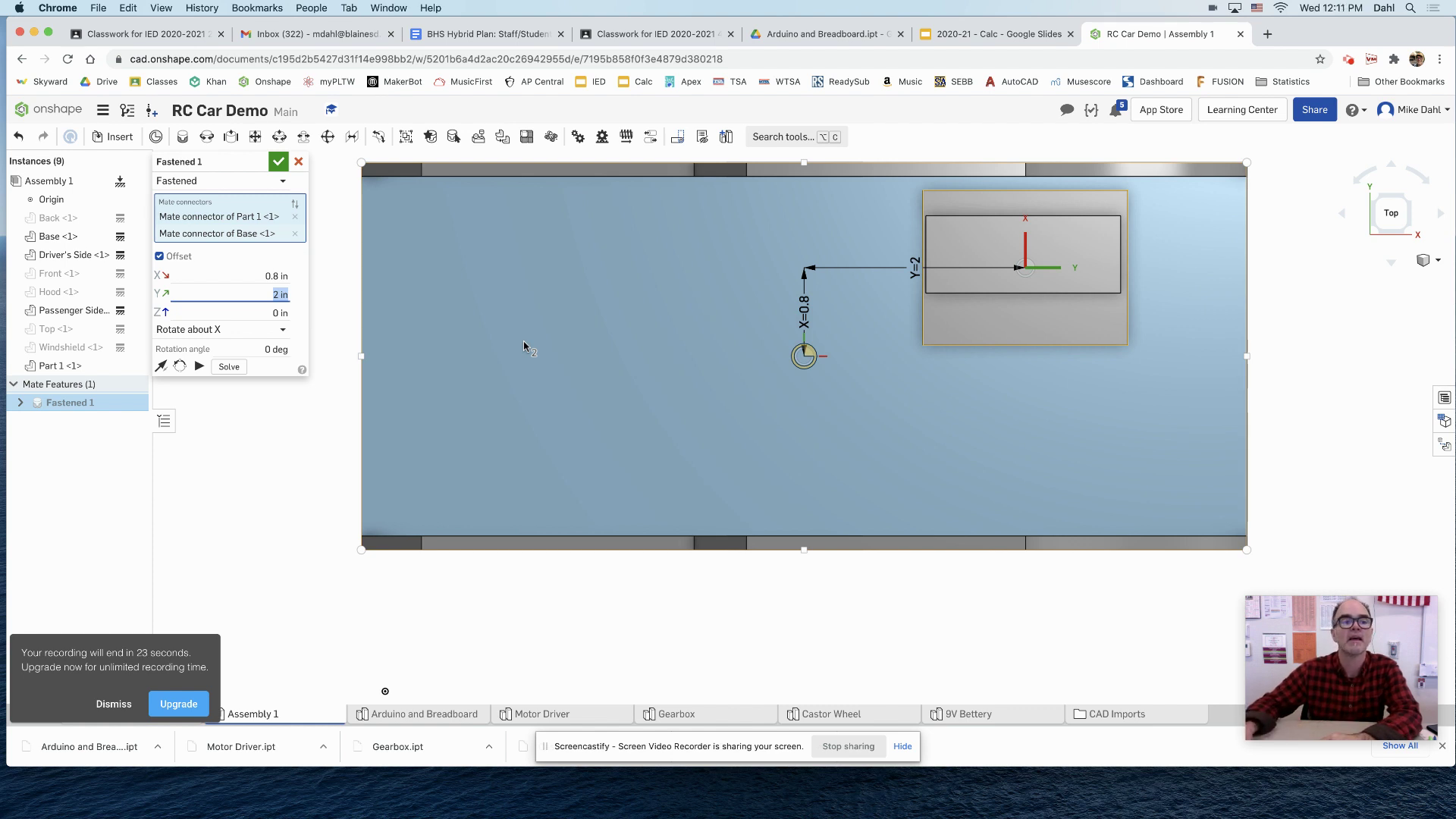
{"action": "left_click", "coordinate": [279, 163]}
{"action": "right_click_drag", "start_coordinate": [627, 329], "coordinate": [711, 367]}
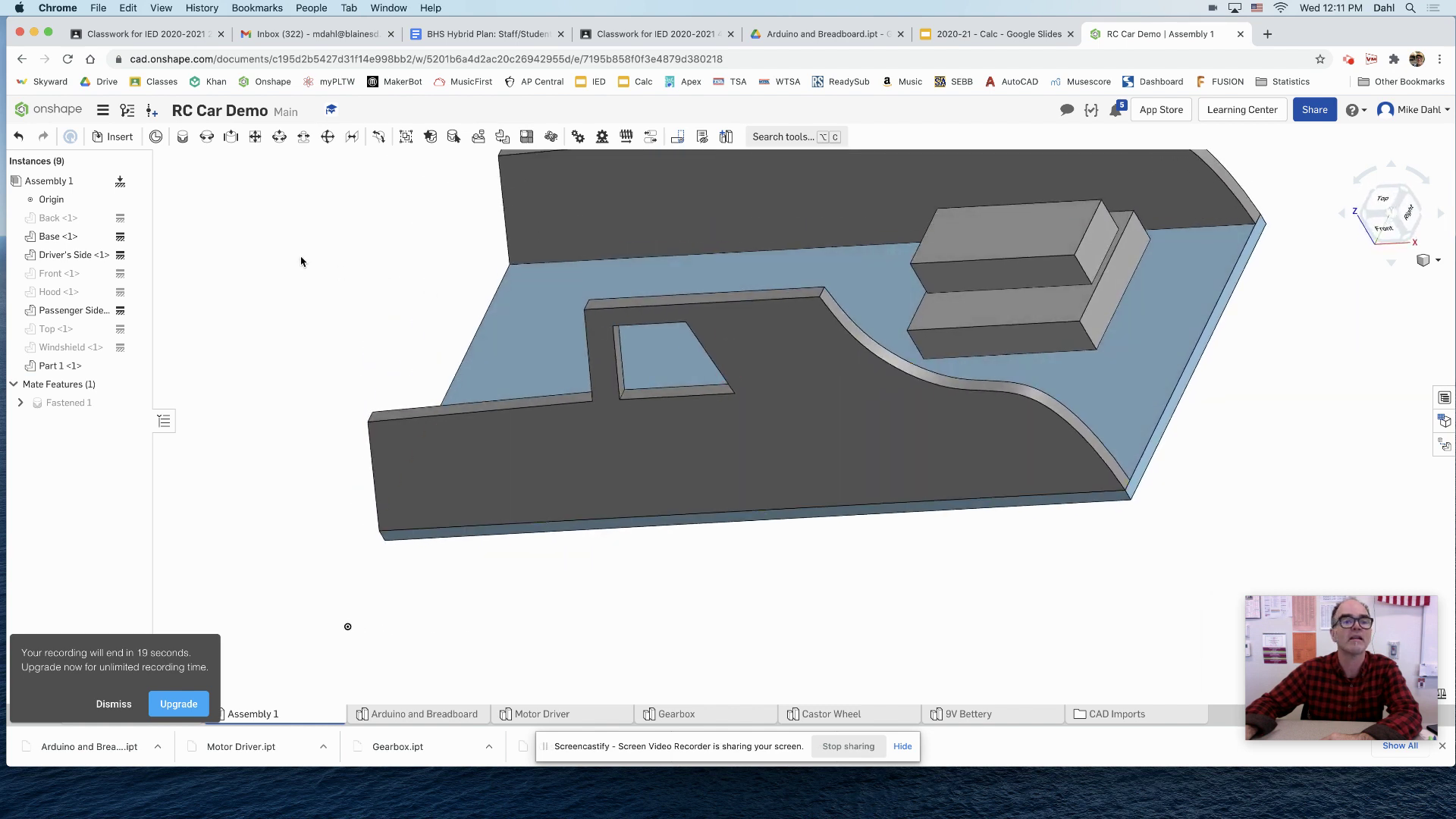